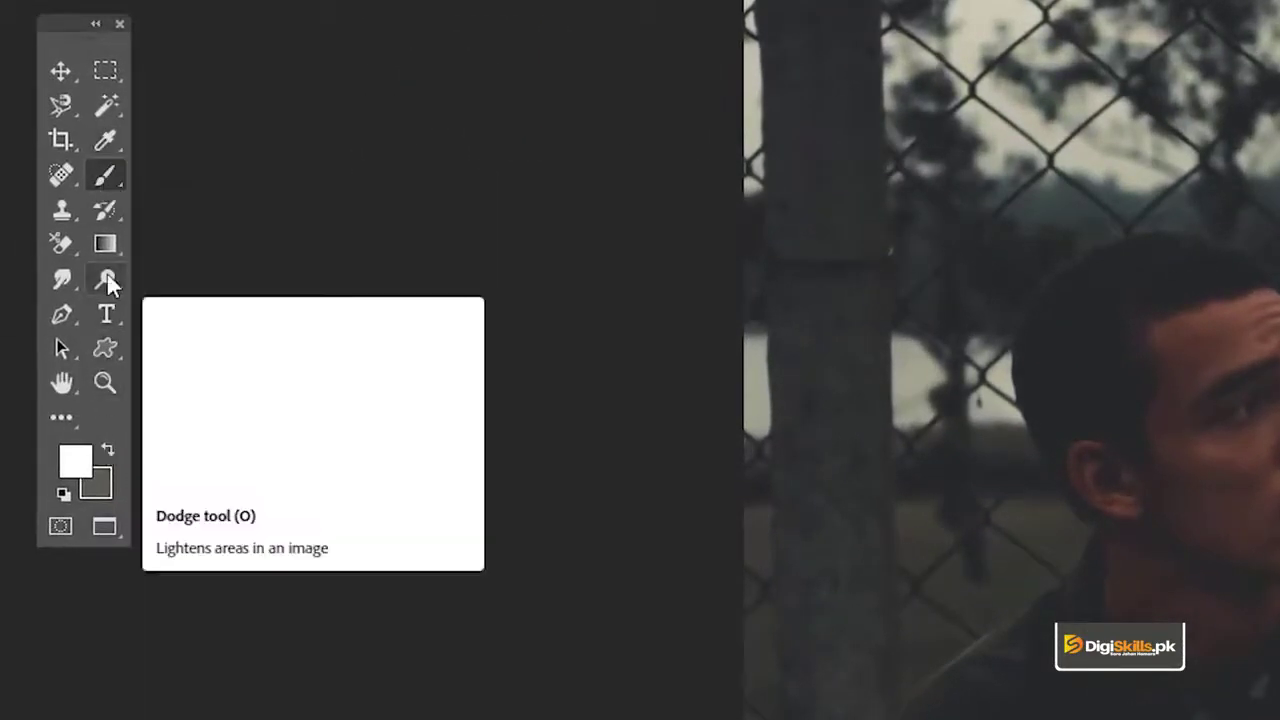
# Restore the default black foreground and white background colours after swapping them.
pyautogui.click(109, 453)
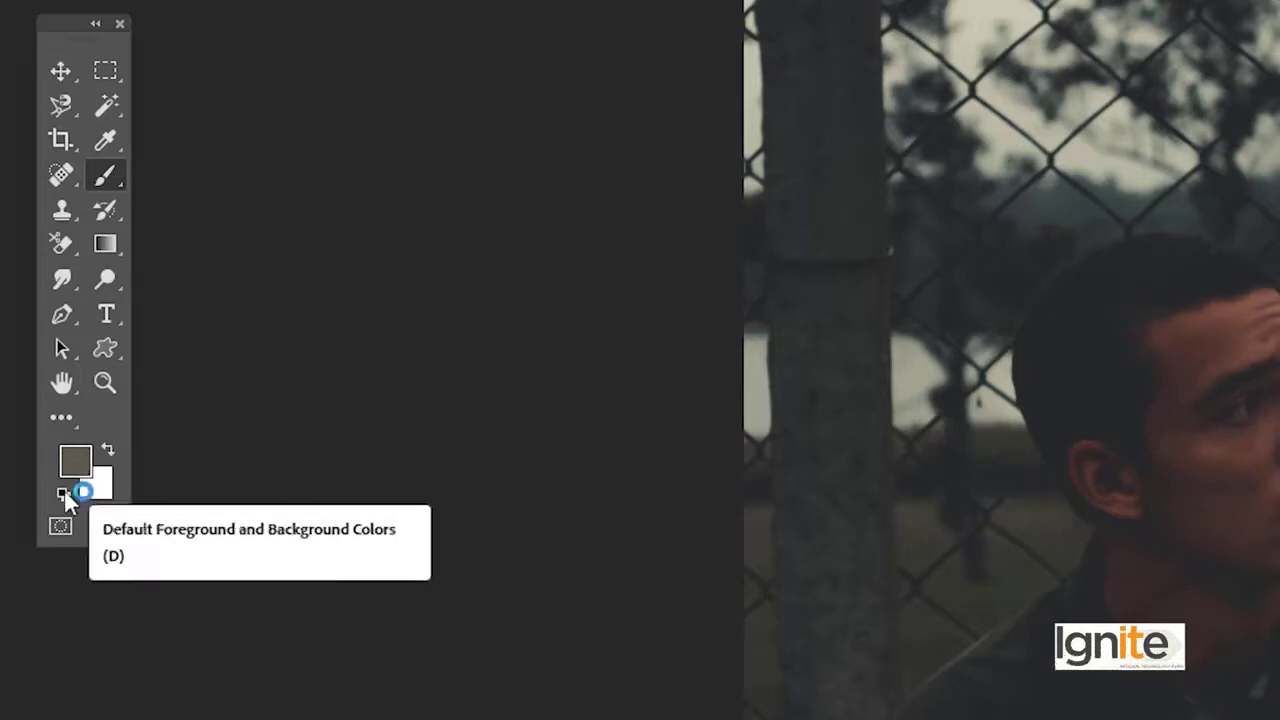
pyautogui.click(63, 495)
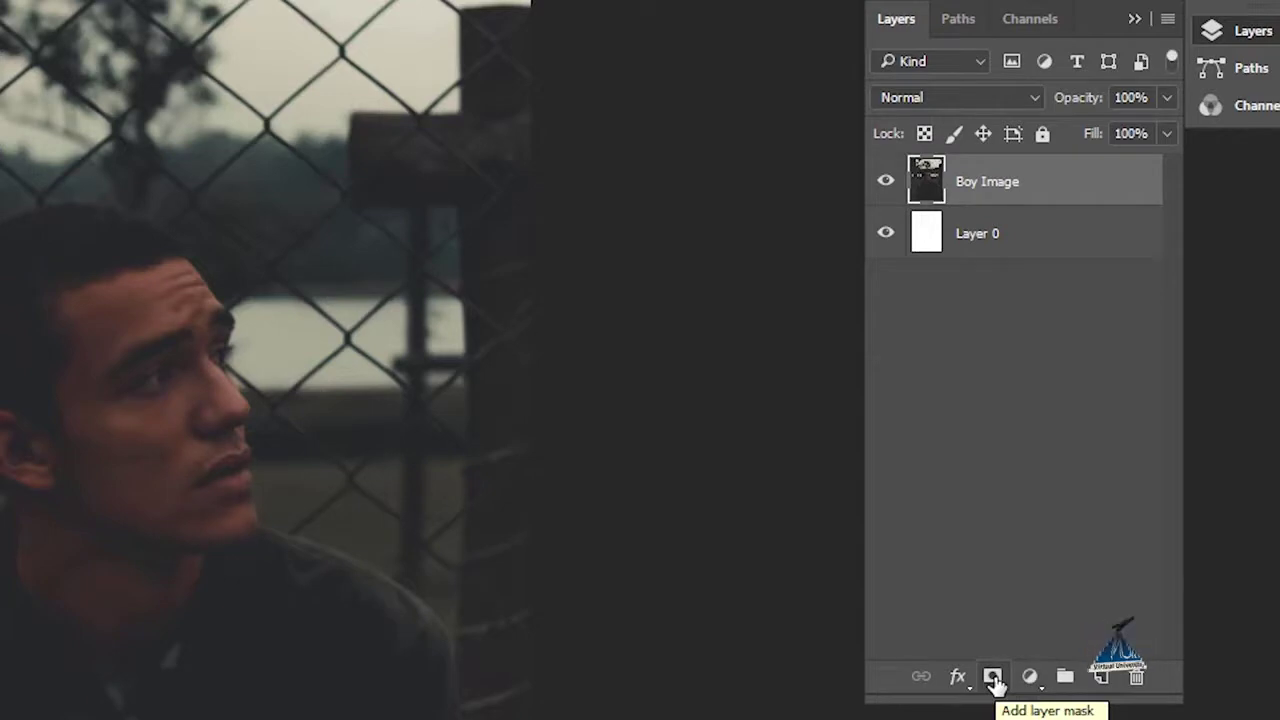
# Give the Boy Image layer a white layer mask and select that mask for painting.
pyautogui.click(994, 681)
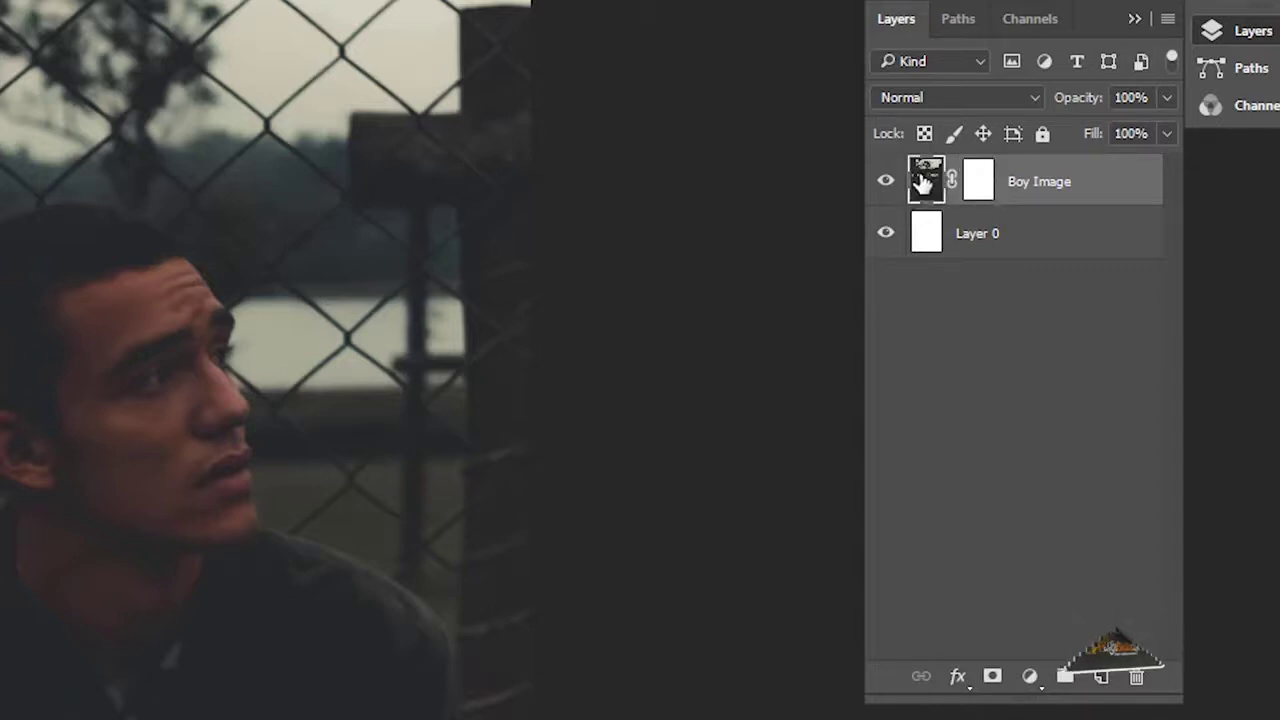
pyautogui.click(978, 178)
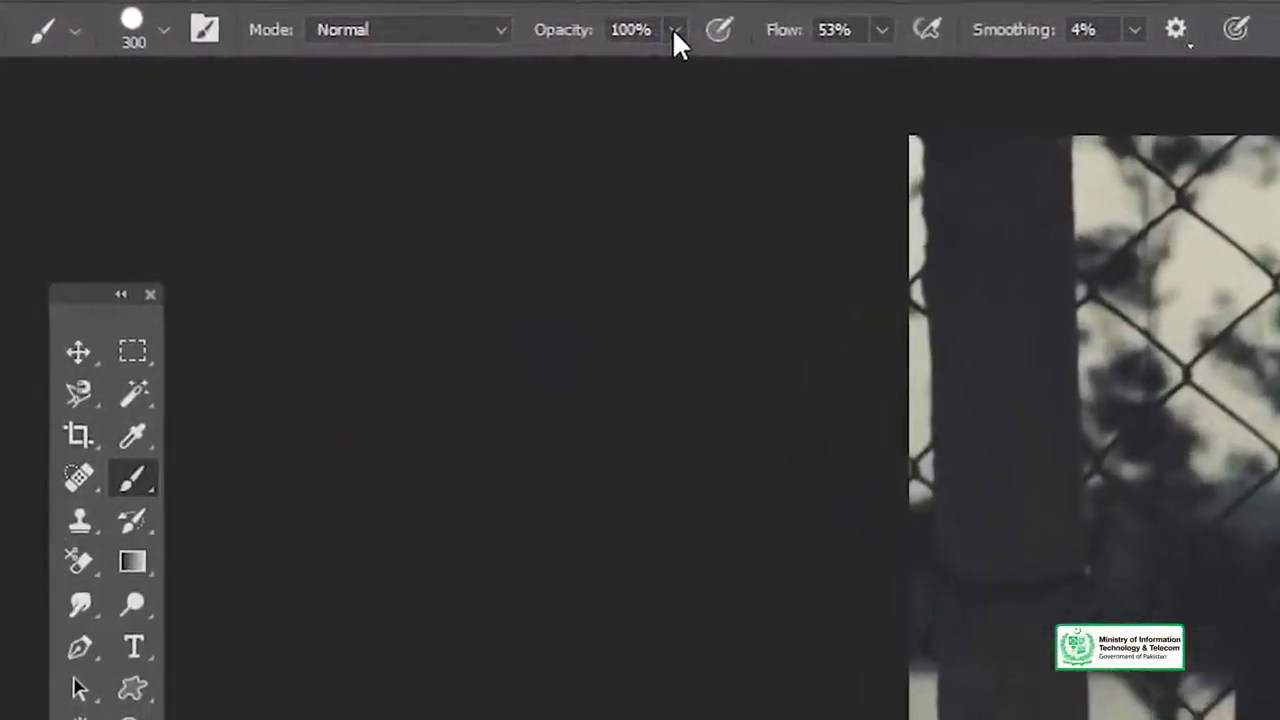
# Make the brush a 300 px Soft Round tip, 0% hardness, at 36% opacity.
pyautogui.click(675, 30)
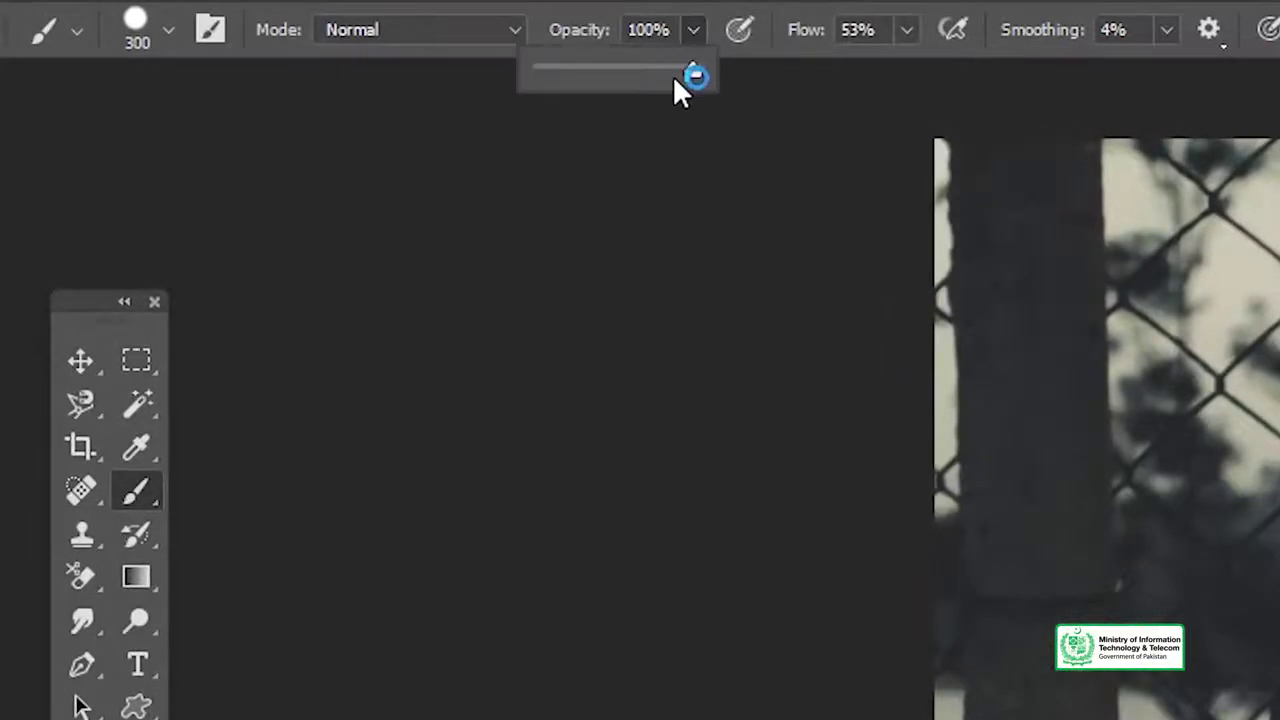
pyautogui.moveTo(604, 67); pyautogui.dragTo(596, 67)
pyautogui.click(633, 219)
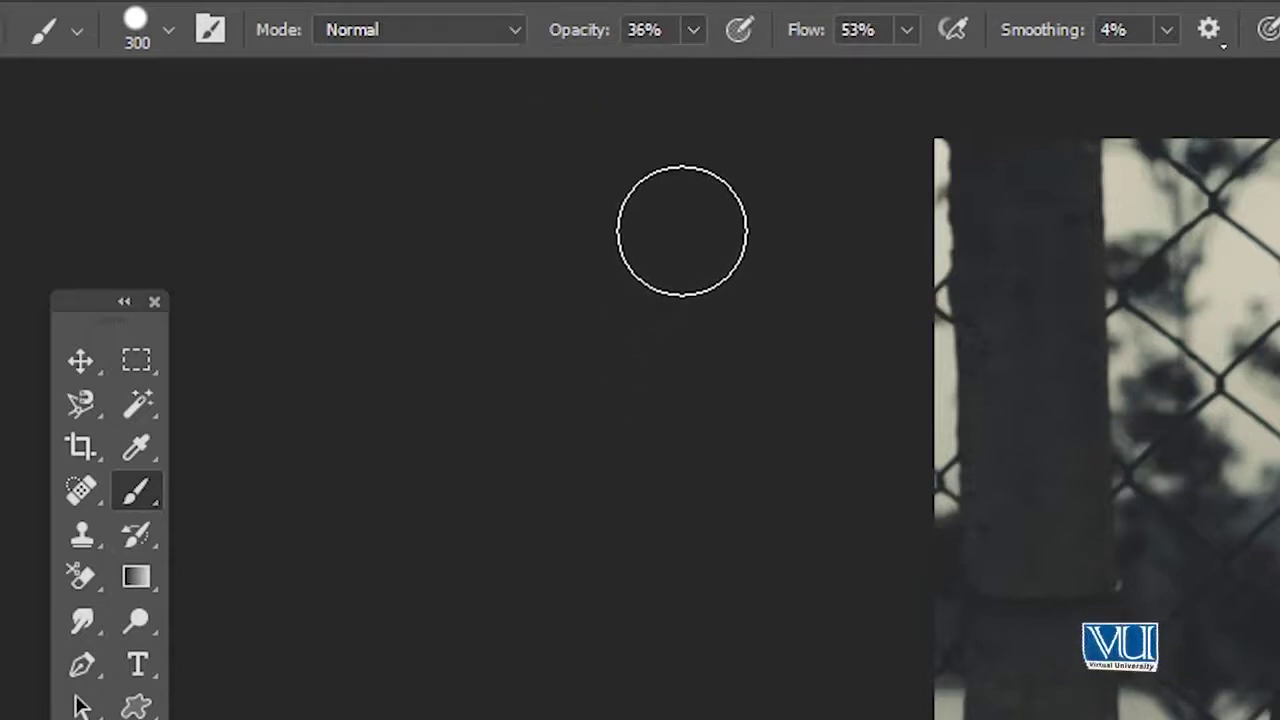
pyautogui.press(']')
pyautogui.press(']')
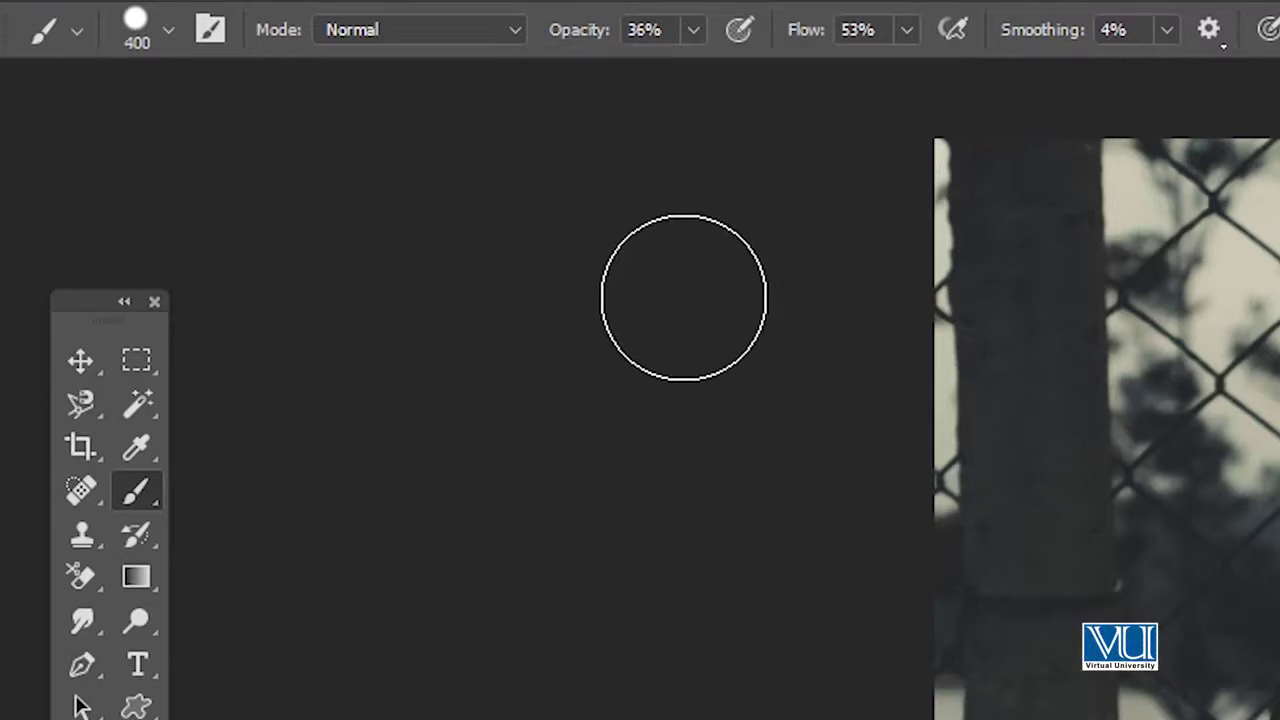
pyautogui.press('[')
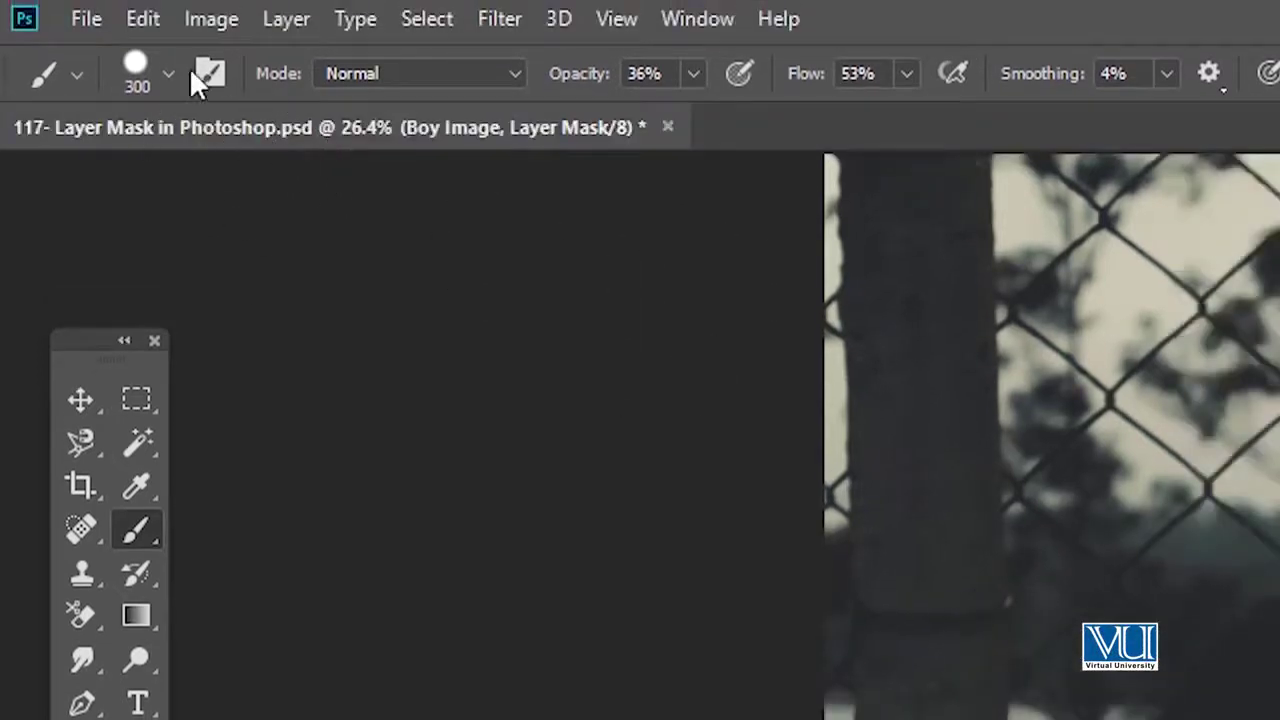
pyautogui.click(166, 76)
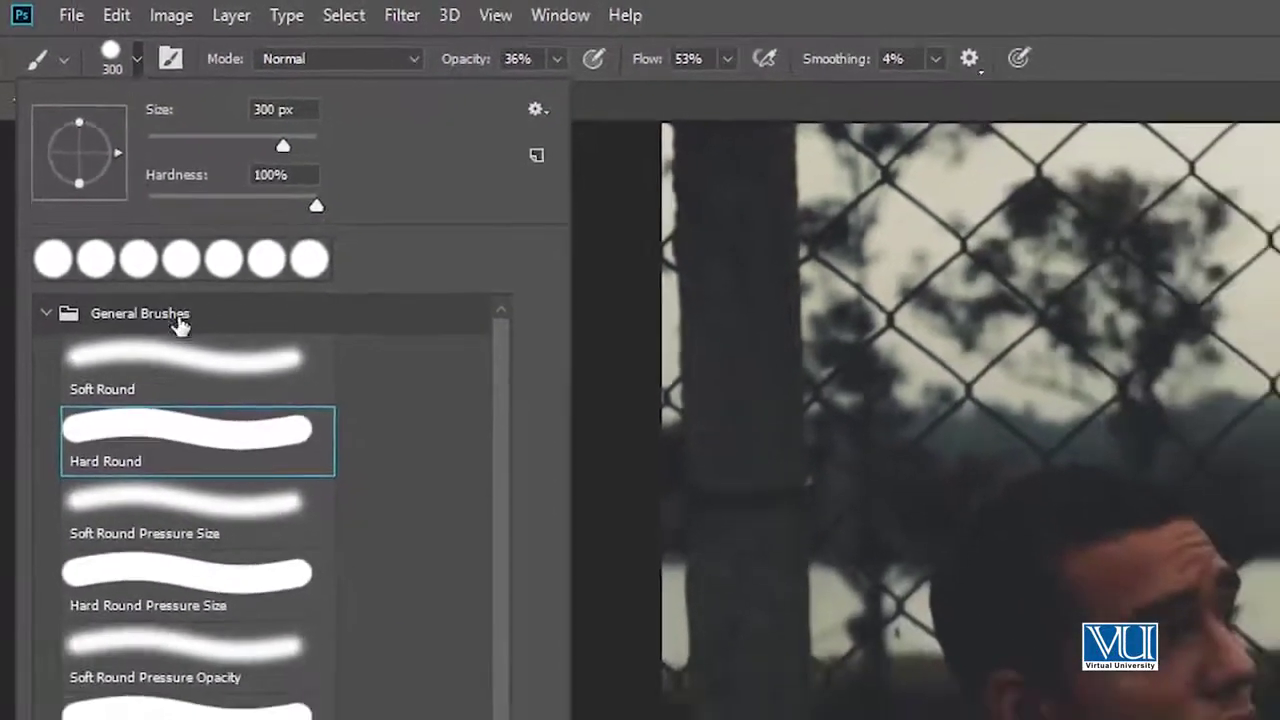
pyautogui.click(160, 370)
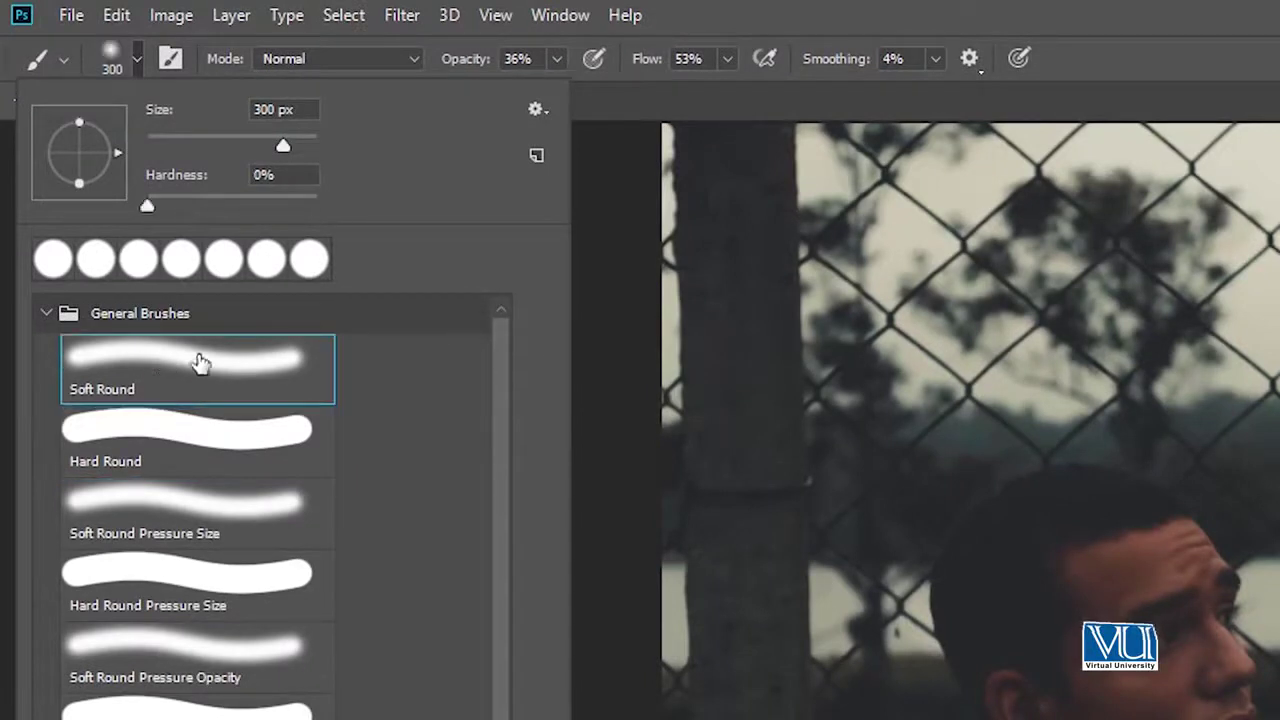
pyautogui.click(610, 265)
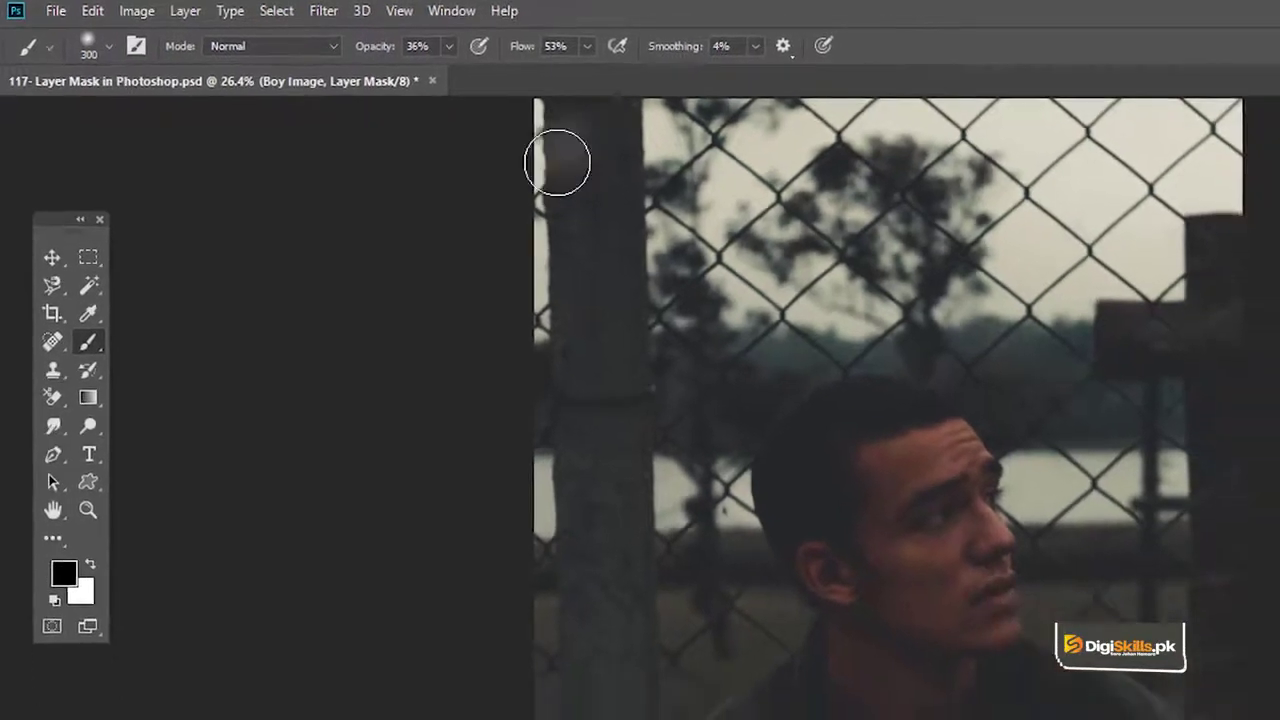
# Paint black on the mask to fade the top tree line, both fence posts and the area beside the head.
pyautogui.moveTo(530, 150)
pyautogui.mouseDown()
pyautogui.moveTo(514, 100)
pyautogui.moveTo(486, 214)
pyautogui.moveTo(560, 220)
pyautogui.moveTo(466, 346)
pyautogui.moveTo(634, 230)
pyautogui.moveTo(557, 266)
pyautogui.moveTo(557, 120)
pyautogui.moveTo(543, 349)
pyautogui.moveTo(517, 457)
pyautogui.moveTo(534, 457)
pyautogui.moveTo(345, 428)
pyautogui.moveTo(346, 531)
pyautogui.moveTo(331, 491)
pyautogui.moveTo(351, 606)
pyautogui.moveTo(321, 624)
pyautogui.moveTo(366, 594)
pyautogui.moveTo(337, 674)
pyautogui.moveTo(367, 712)
pyautogui.moveTo(332, 288)
pyautogui.mouseUp()
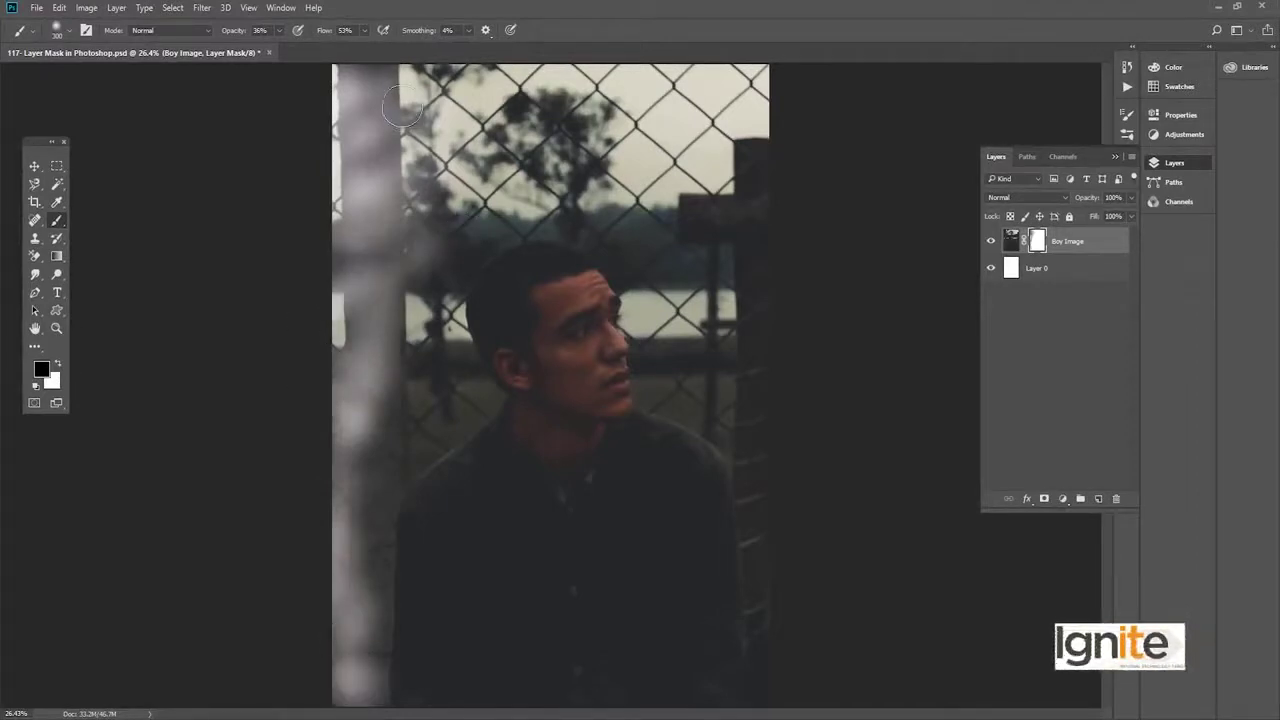
pyautogui.moveTo(500, 85)
pyautogui.mouseDown()
pyautogui.moveTo(620, 72)
pyautogui.moveTo(732, 95)
pyautogui.mouseUp()
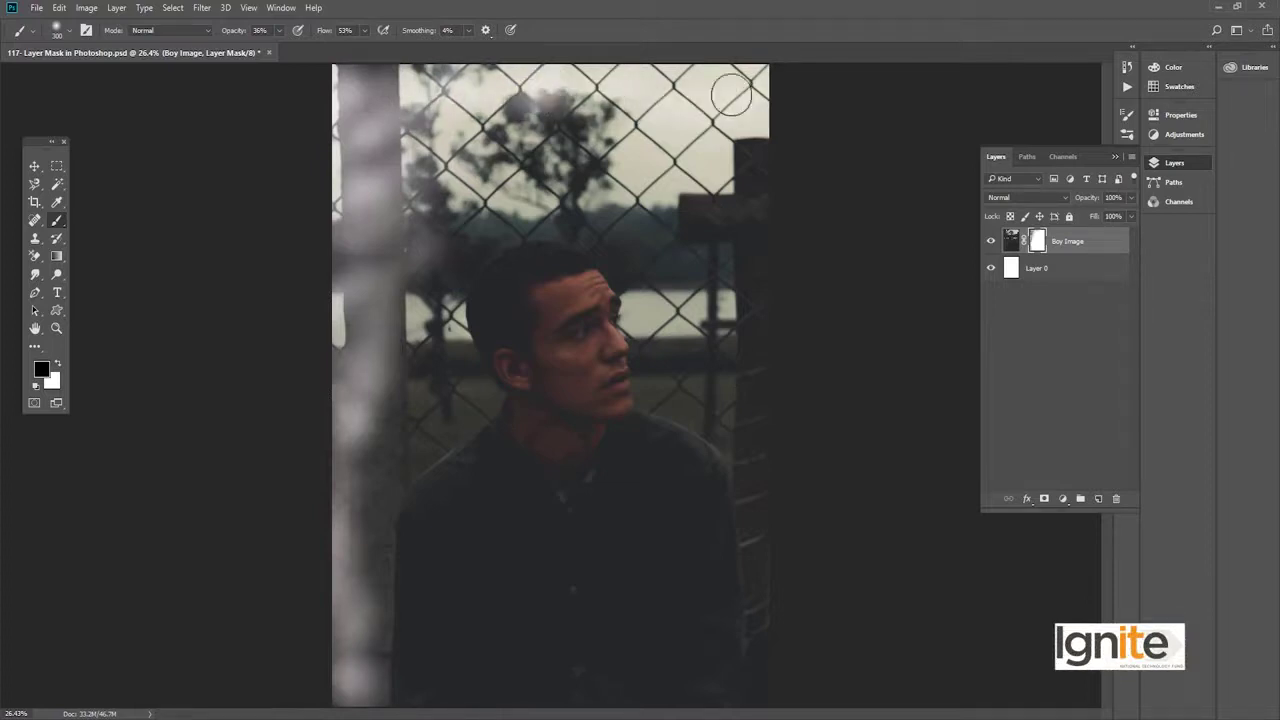
pyautogui.moveTo(667, 122)
pyautogui.mouseDown()
pyautogui.moveTo(720, 180)
pyautogui.moveTo(720, 295)
pyautogui.moveTo(746, 336)
pyautogui.moveTo(740, 414)
pyautogui.moveTo(766, 380)
pyautogui.moveTo(760, 697)
pyautogui.mouseUp()
pyautogui.moveTo(762, 450)
pyautogui.mouseDown()
pyautogui.moveTo(709, 343)
pyautogui.moveTo(745, 300)
pyautogui.moveTo(728, 163)
pyautogui.moveTo(545, 160)
pyautogui.moveTo(545, 105)
pyautogui.moveTo(590, 135)
pyautogui.moveTo(602, 182)
pyautogui.moveTo(580, 195)
pyautogui.moveTo(460, 195)
pyautogui.moveTo(376, 110)
pyautogui.mouseUp()
pyautogui.moveTo(346, 201); pyautogui.dragTo(351, 435)
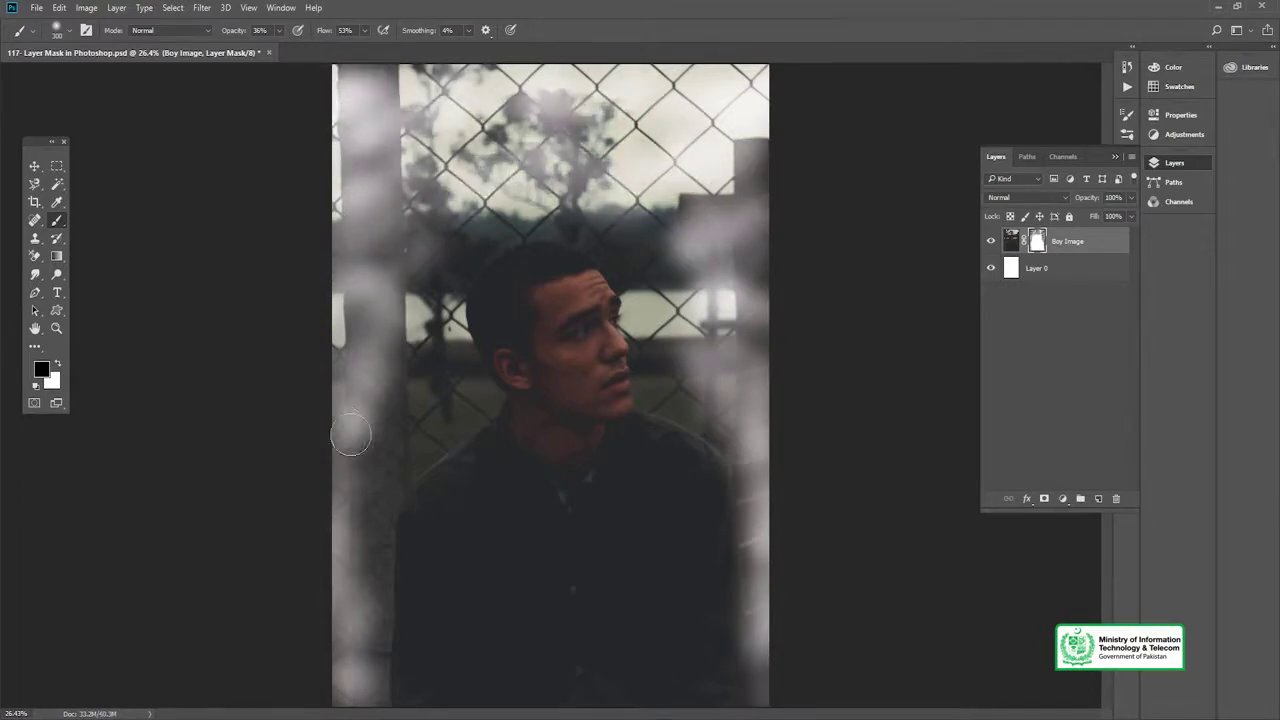
pyautogui.moveTo(329, 346)
pyautogui.mouseDown()
pyautogui.moveTo(343, 320)
pyautogui.moveTo(354, 405)
pyautogui.moveTo(400, 427)
pyautogui.moveTo(323, 517)
pyautogui.moveTo(370, 488)
pyautogui.moveTo(357, 520)
pyautogui.moveTo(367, 514)
pyautogui.mouseUp()
pyautogui.moveTo(411, 388)
pyautogui.mouseDown()
pyautogui.moveTo(389, 423)
pyautogui.moveTo(443, 391)
pyautogui.moveTo(430, 310)
pyautogui.moveTo(394, 323)
pyautogui.moveTo(408, 151)
pyautogui.mouseUp()
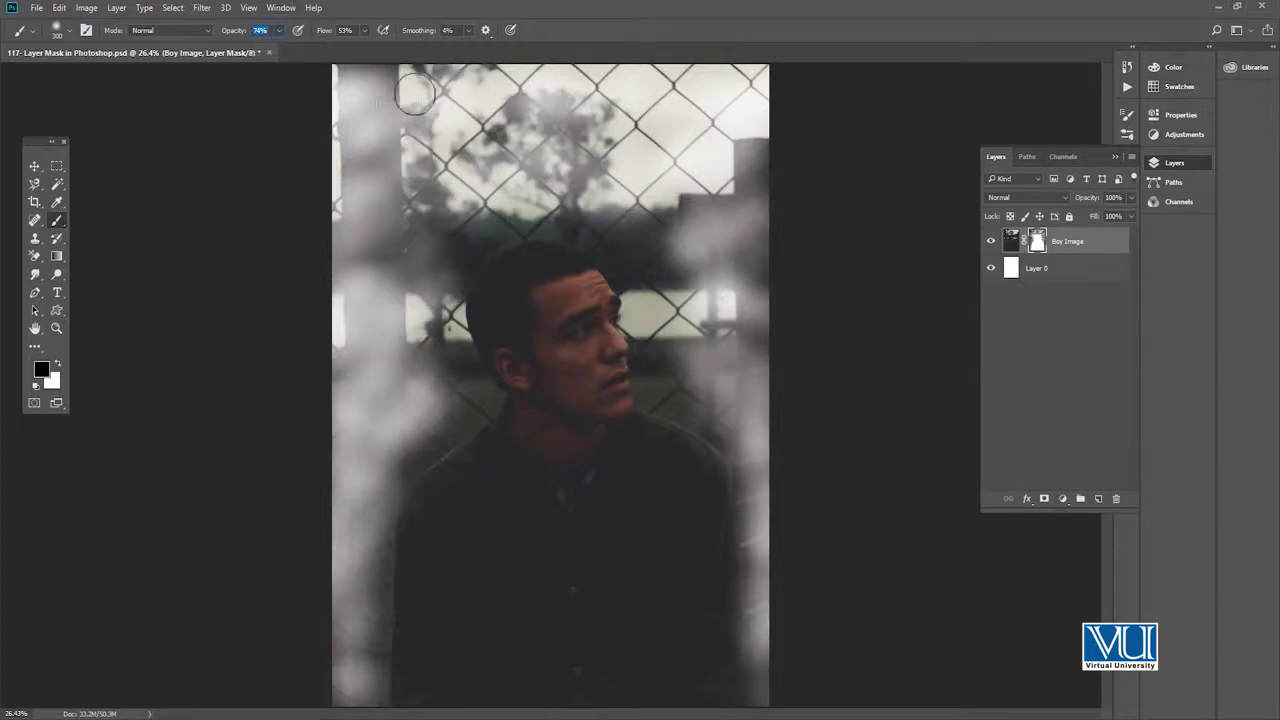
# With a larger brush, fade more of the photo's top-left background on the mask.
pyautogui.moveTo(415, 95)
pyautogui.mouseDown()
pyautogui.moveTo(380, 166)
pyautogui.moveTo(400, 200)
pyautogui.mouseUp()
pyautogui.press(']')
pyautogui.press(']')
pyautogui.press(']')
pyautogui.moveTo(443, 129)
pyautogui.mouseDown()
pyautogui.moveTo(391, 151)
pyautogui.moveTo(369, 110)
pyautogui.moveTo(371, 257)
pyautogui.moveTo(329, 271)
pyautogui.moveTo(480, 180)
pyautogui.moveTo(446, 135)
pyautogui.moveTo(529, 94)
pyautogui.moveTo(814, 157)
pyautogui.moveTo(749, 163)
pyautogui.moveTo(728, 188)
pyautogui.moveTo(734, 357)
pyautogui.moveTo(734, 191)
pyautogui.moveTo(720, 153)
pyautogui.moveTo(790, 91)
pyautogui.mouseUp()
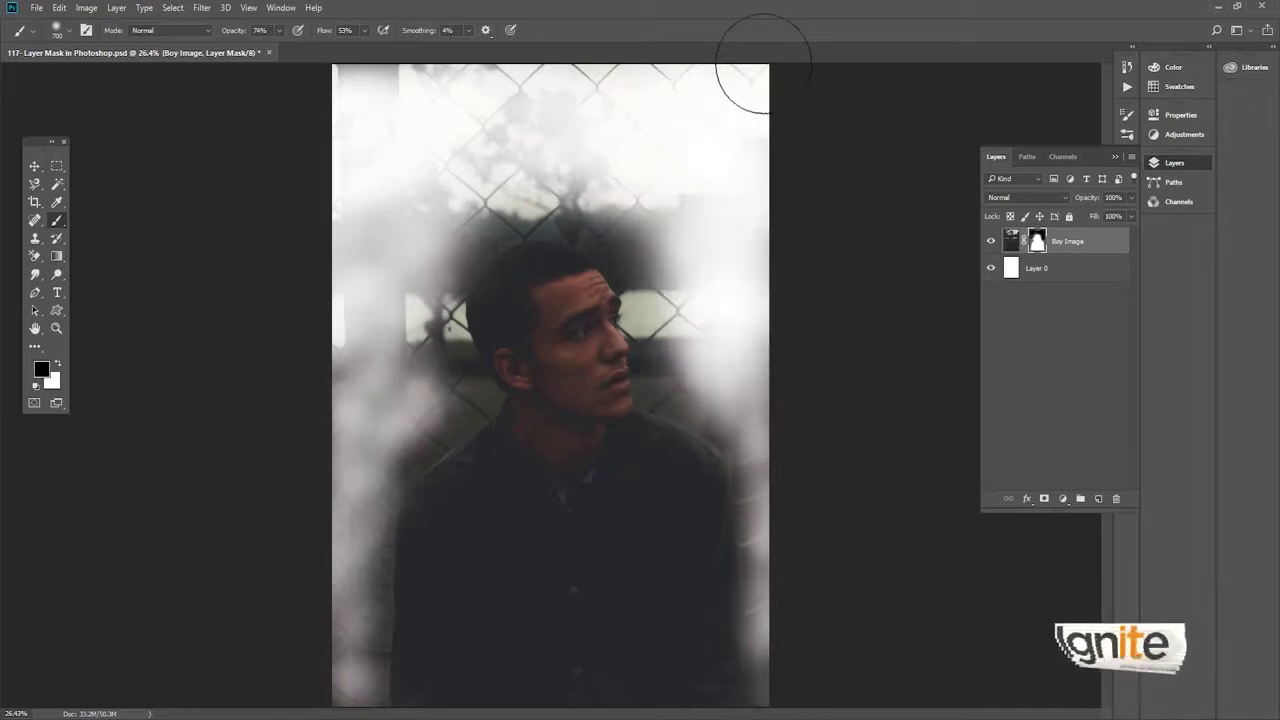
# In full-screen view, paint out the top-left corner, top fence, right of the face and above the head.
pyautogui.press('f')
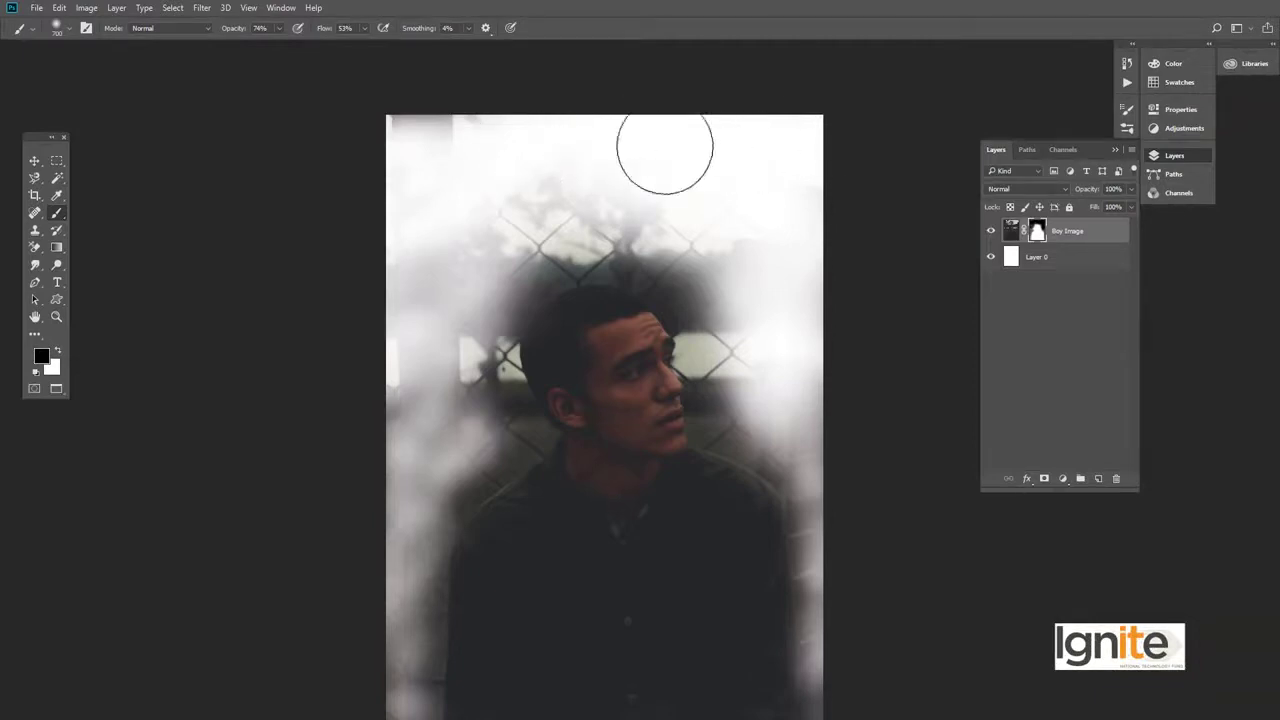
pyautogui.moveTo(436, 147); pyautogui.dragTo(363, 134)
pyautogui.moveTo(475, 183); pyautogui.dragTo(763, 199)
pyautogui.moveTo(700, 166)
pyautogui.mouseDown()
pyautogui.moveTo(689, 131)
pyautogui.moveTo(729, 286)
pyautogui.moveTo(775, 217)
pyautogui.moveTo(797, 290)
pyautogui.mouseUp()
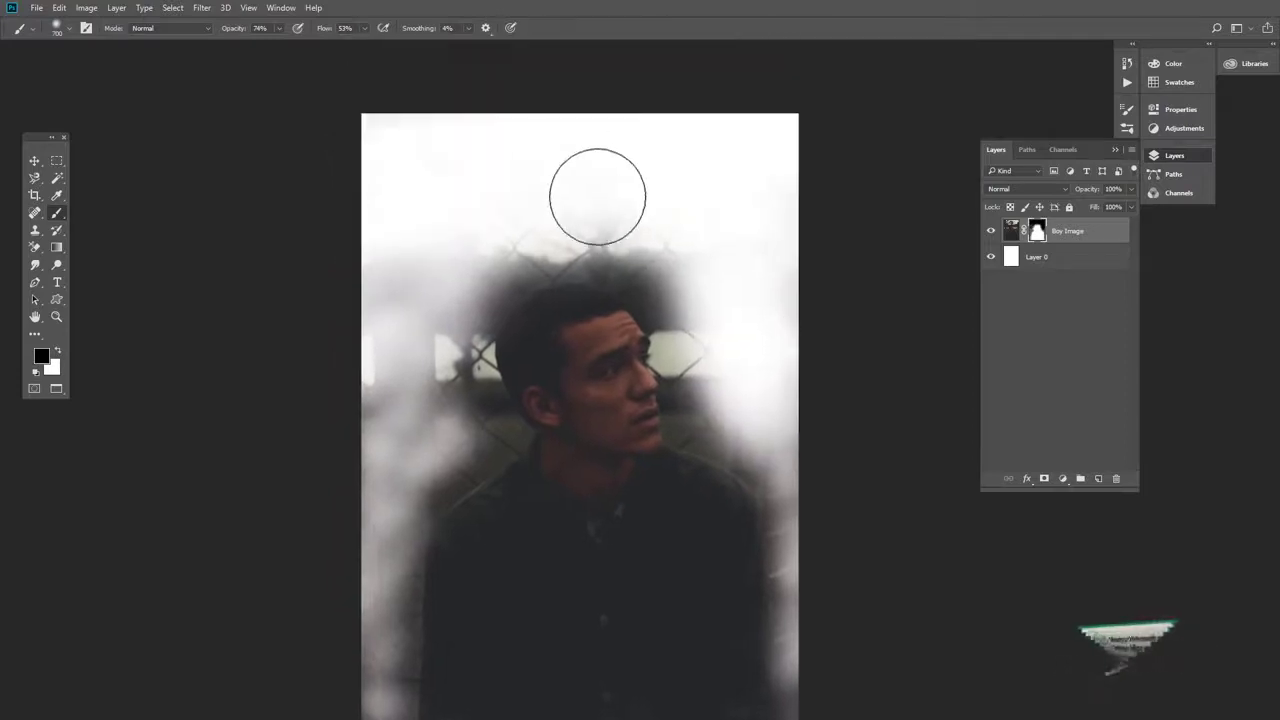
pyautogui.press('[')
pyautogui.press('[')
pyautogui.press('[')
pyautogui.moveTo(534, 194)
pyautogui.mouseDown()
pyautogui.moveTo(680, 246)
pyautogui.moveTo(608, 222)
pyautogui.moveTo(474, 257)
pyautogui.moveTo(377, 343)
pyautogui.moveTo(385, 455)
pyautogui.mouseUp()
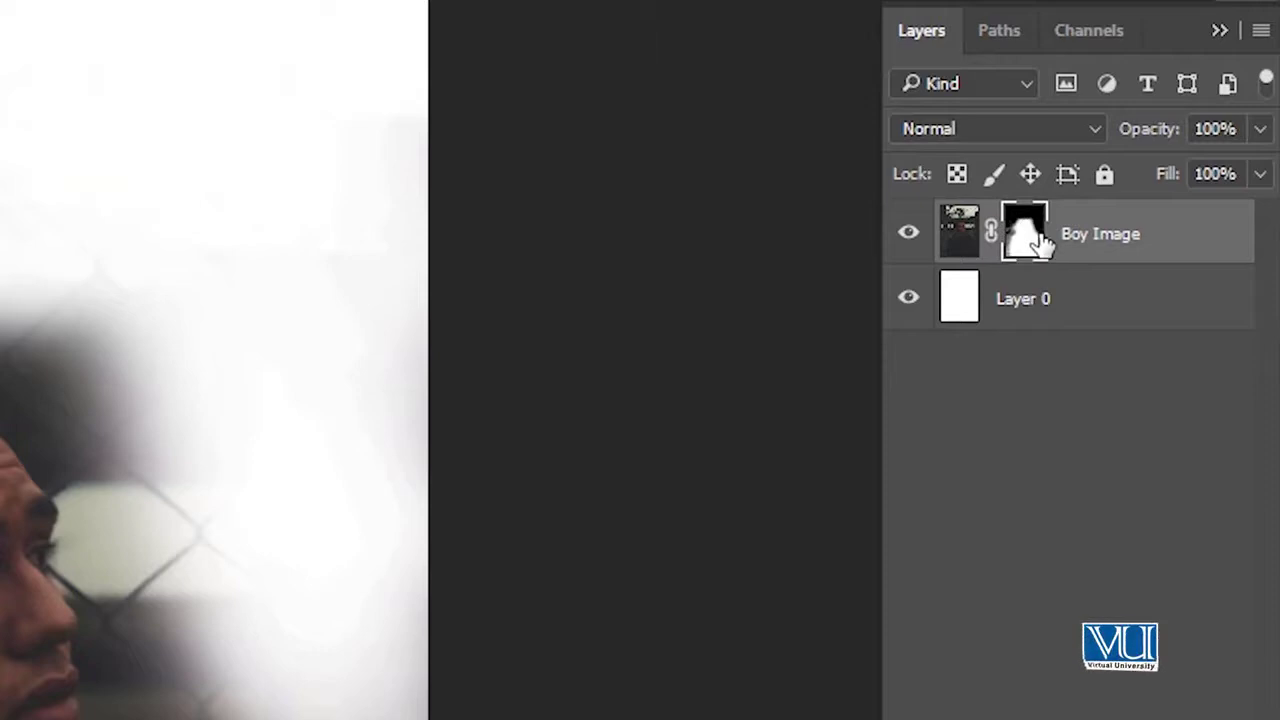
# Switch to white and paint on the mask along the upper-left edge, trees, fence top and beside the face.
pyautogui.moveTo(166, 251); pyautogui.dragTo(172, 148)
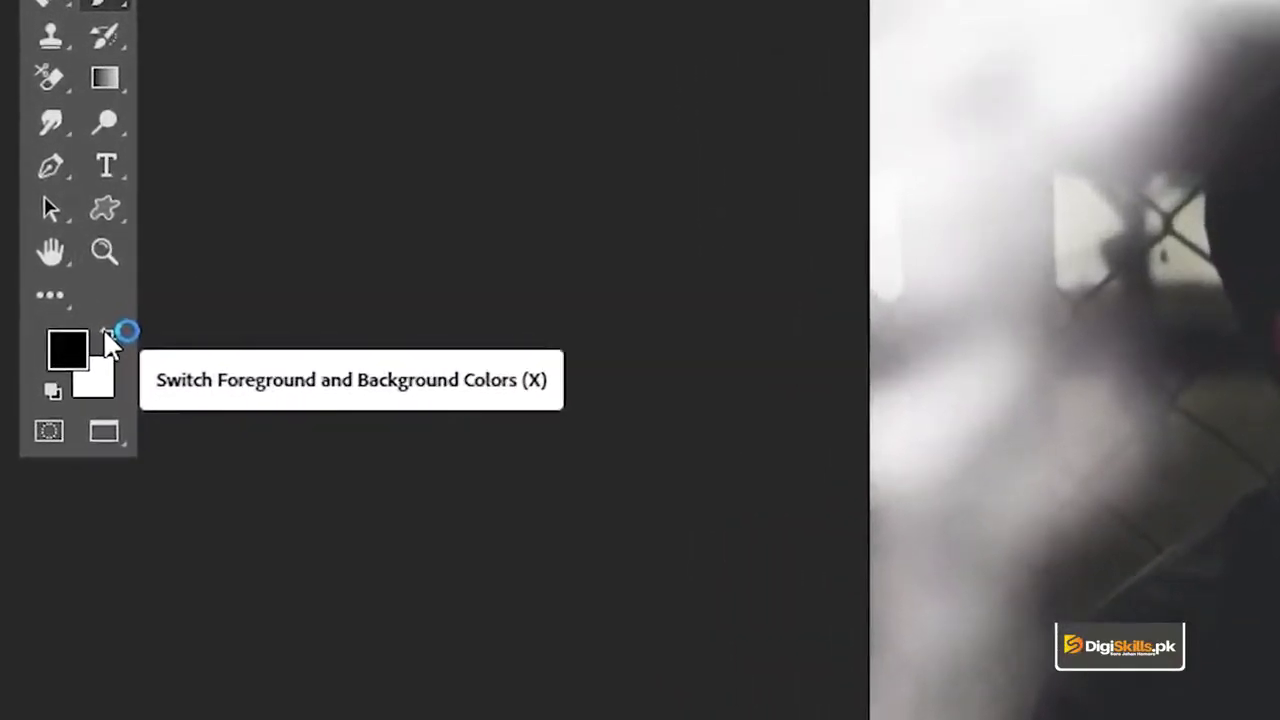
pyautogui.click(106, 333)
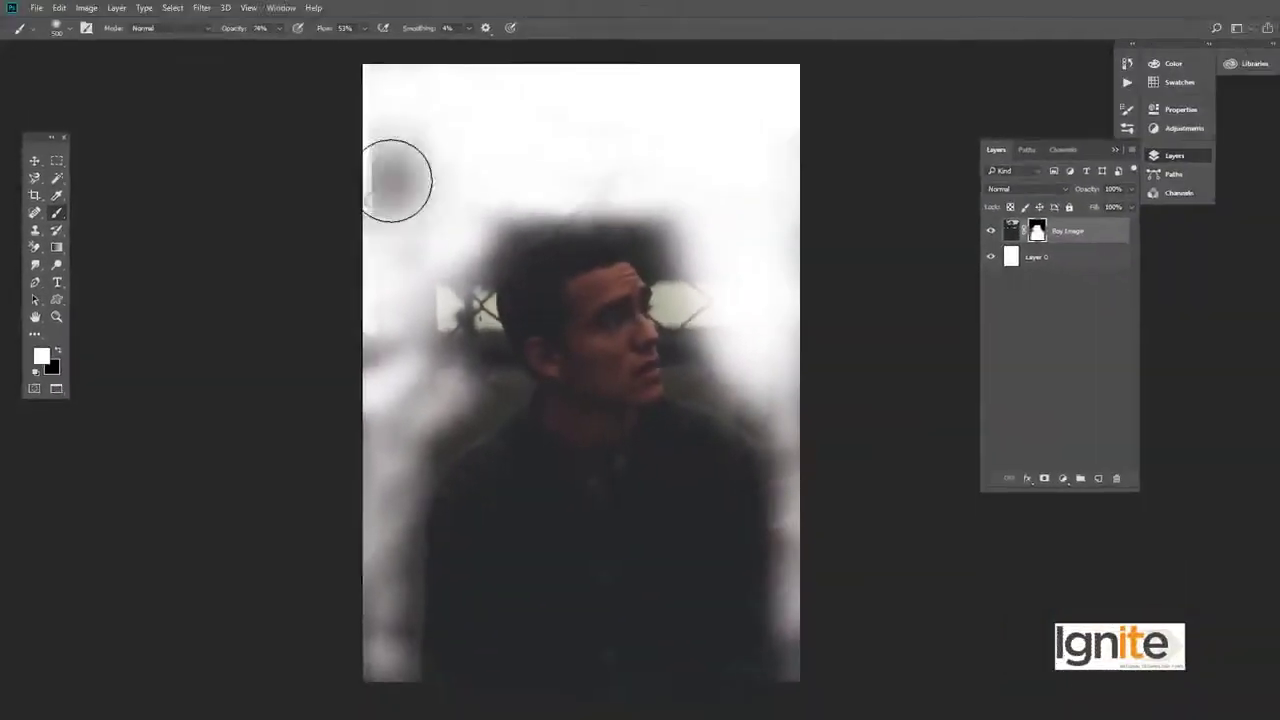
pyautogui.moveTo(394, 180)
pyautogui.mouseDown()
pyautogui.moveTo(376, 190)
pyautogui.moveTo(423, 120)
pyautogui.moveTo(394, 100)
pyautogui.moveTo(751, 97)
pyautogui.moveTo(743, 257)
pyautogui.moveTo(815, 285)
pyautogui.moveTo(809, 434)
pyautogui.moveTo(771, 343)
pyautogui.moveTo(720, 290)
pyautogui.moveTo(680, 185)
pyautogui.moveTo(500, 185)
pyautogui.moveTo(386, 149)
pyautogui.moveTo(317, 80)
pyautogui.moveTo(436, 190)
pyautogui.moveTo(424, 320)
pyautogui.moveTo(450, 235)
pyautogui.moveTo(326, 391)
pyautogui.moveTo(354, 422)
pyautogui.moveTo(300, 457)
pyautogui.moveTo(366, 543)
pyautogui.moveTo(434, 409)
pyautogui.moveTo(380, 460)
pyautogui.moveTo(410, 340)
pyautogui.moveTo(386, 226)
pyautogui.mouseUp()
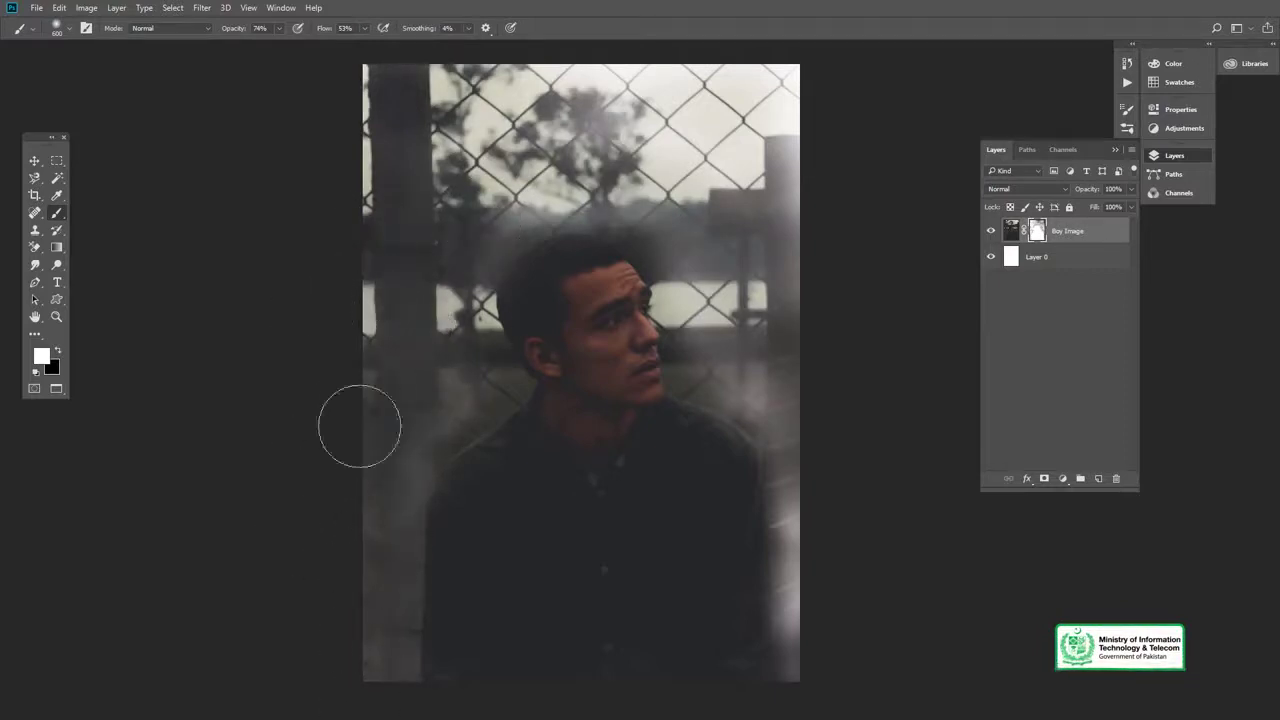
pyautogui.moveTo(584, 182); pyautogui.dragTo(772, 155)
pyautogui.moveTo(590, 178); pyautogui.dragTo(470, 140)
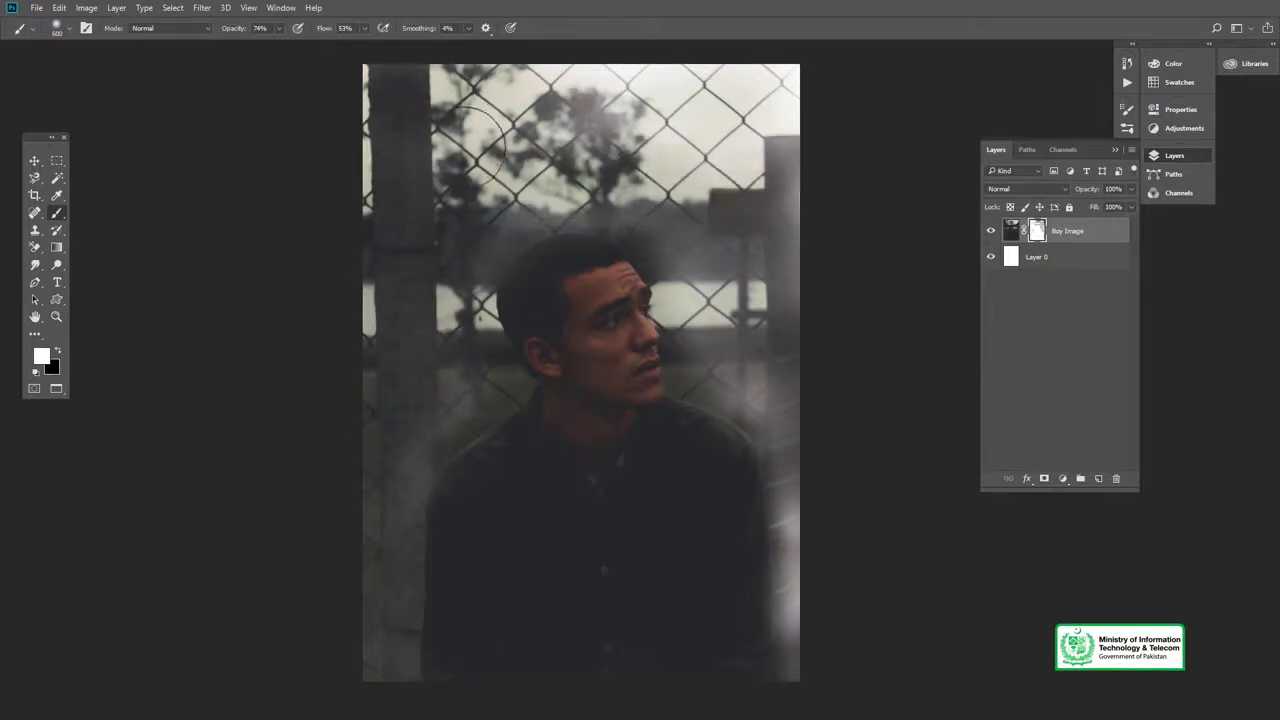
pyautogui.moveTo(680, 215)
pyautogui.mouseDown()
pyautogui.moveTo(811, 443)
pyautogui.moveTo(800, 543)
pyautogui.moveTo(823, 663)
pyautogui.moveTo(740, 366)
pyautogui.moveTo(557, 212)
pyautogui.mouseUp()
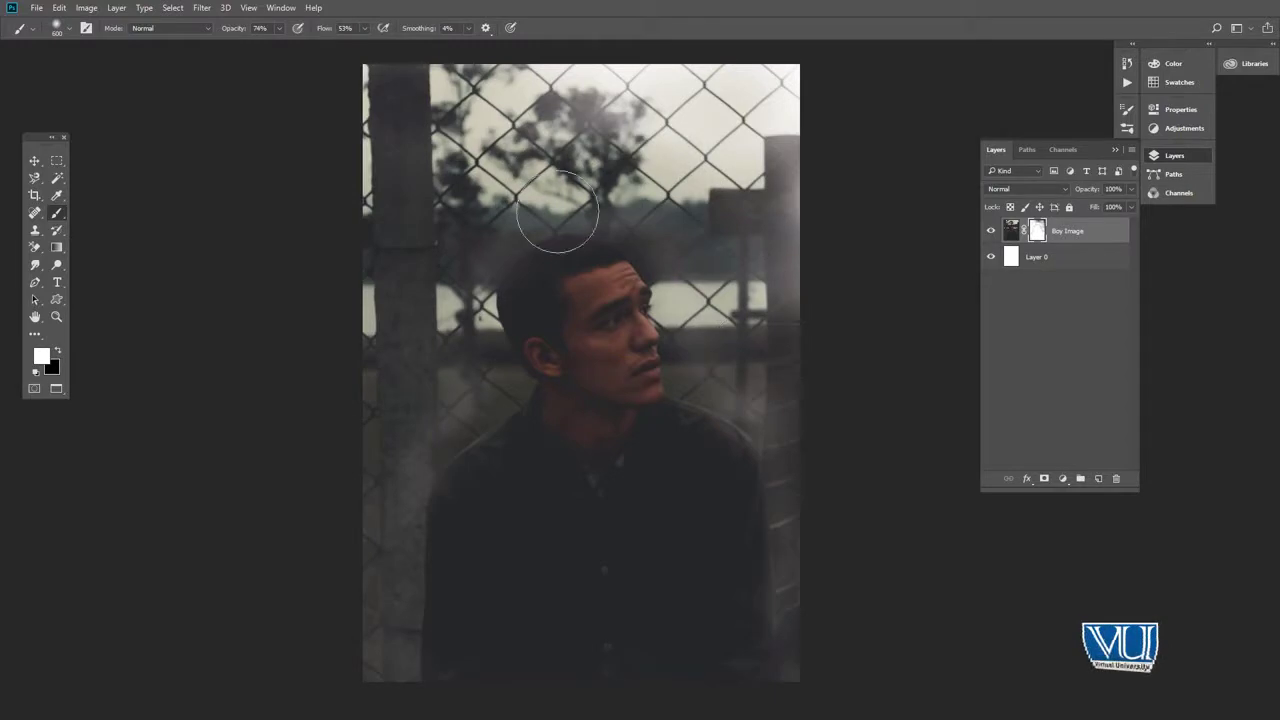
# Undo the last four mask brush strokes.
pyautogui.hotkey('ctrl', 'z')
pyautogui.hotkey('ctrl', 'z')
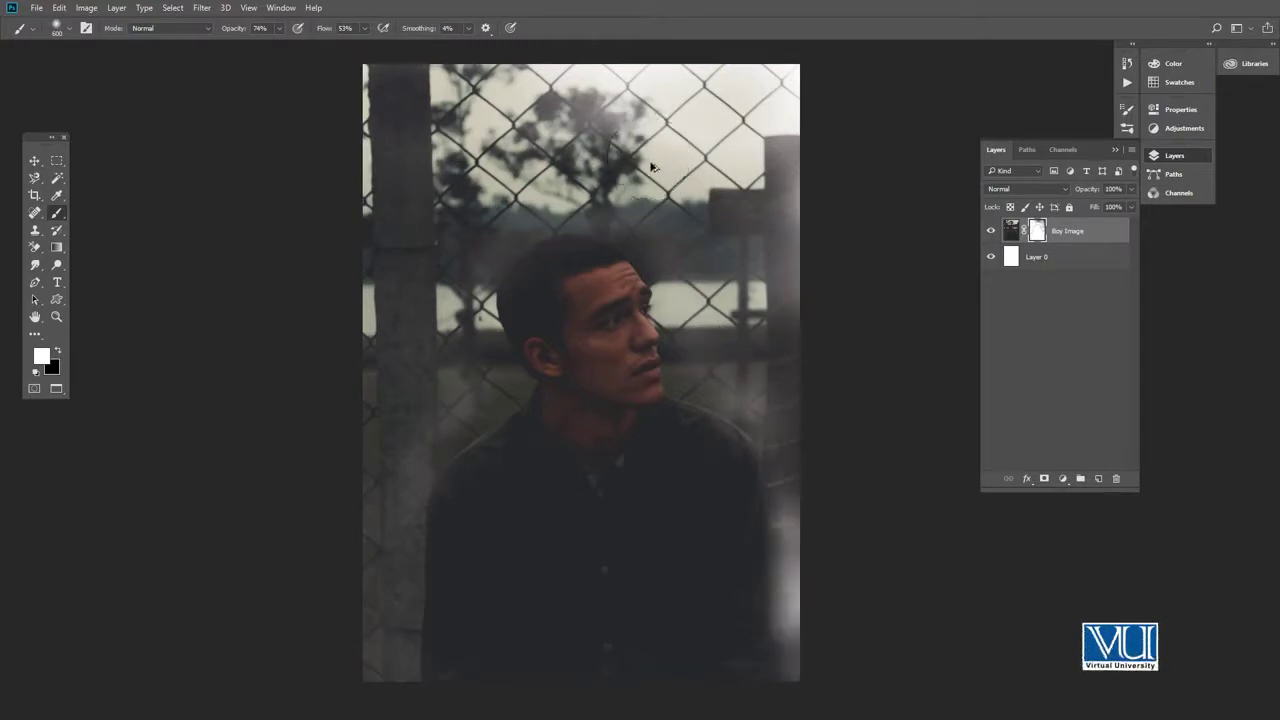
pyautogui.hotkey('ctrl', 'z')
pyautogui.hotkey('ctrl', 'z')
pyautogui.hotkey('ctrl', 'z')
pyautogui.hotkey('ctrl', 'z')
pyautogui.hotkey('ctrl', 'z')
pyautogui.hotkey('ctrl', 'z')
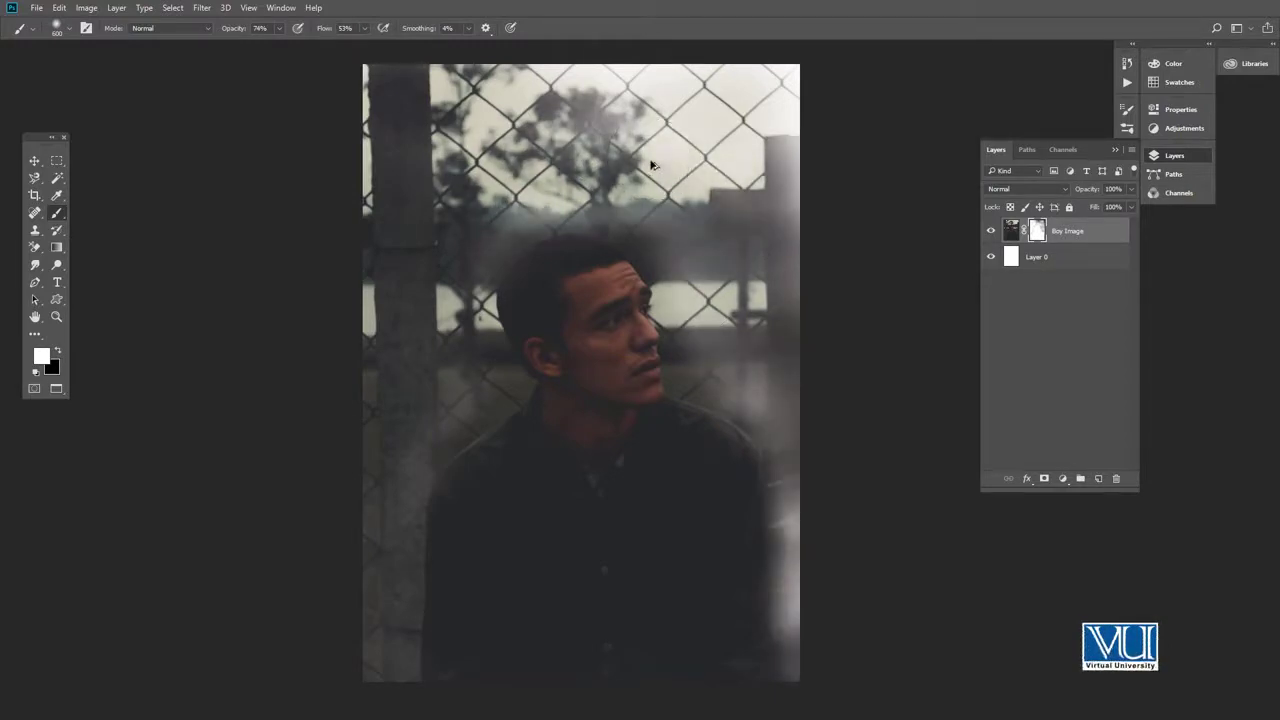
pyautogui.hotkey('ctrl', 'z')
pyautogui.hotkey('ctrl', 'z')
pyautogui.hotkey('ctrl', 'z')
pyautogui.hotkey('ctrl', 'z')
pyautogui.hotkey('ctrl', 'z')
pyautogui.hotkey('ctrl', 'z')
pyautogui.hotkey('ctrl', 'z')
pyautogui.hotkey('ctrl', 'z')
pyautogui.hotkey('ctrl', 'z')
pyautogui.hotkey('ctrl', 'z')
pyautogui.hotkey('ctrl', 'z')
pyautogui.hotkey('ctrl', 'z')
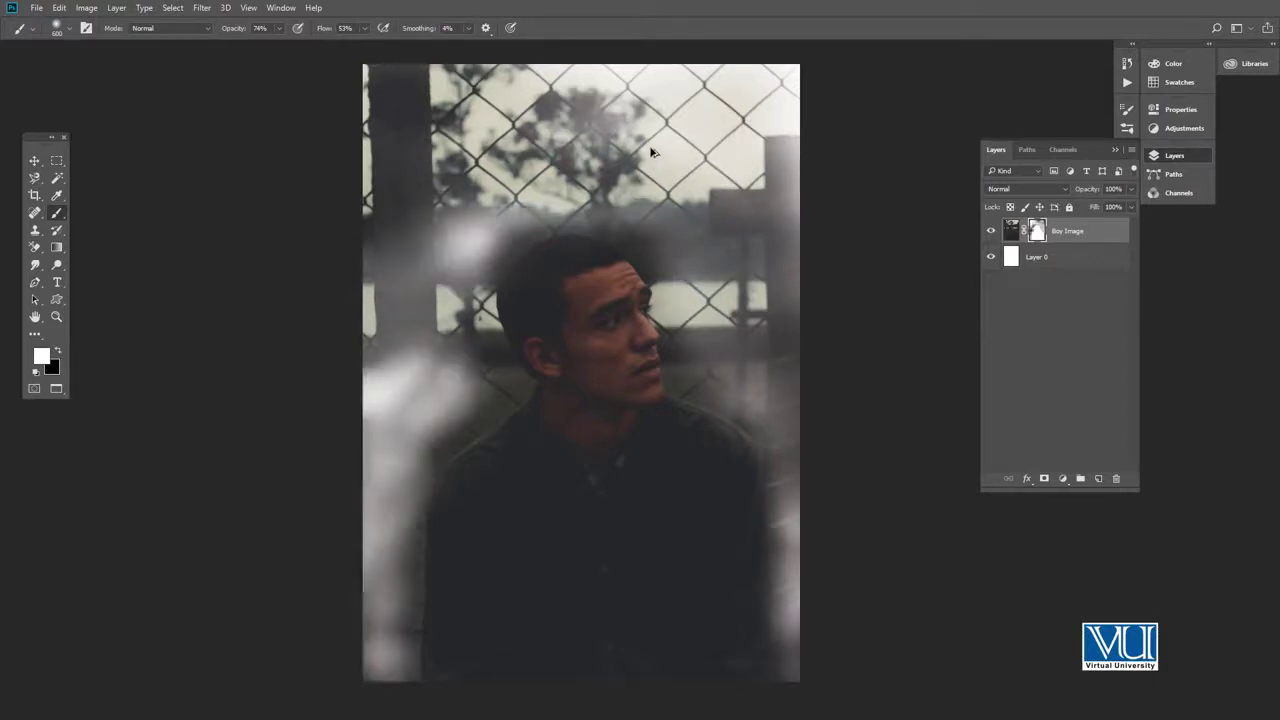
pyautogui.hotkey('ctrl', 'z')
pyautogui.hotkey('ctrl', 'z')
pyautogui.hotkey('ctrl', 'z')
pyautogui.hotkey('ctrl', 'z')
pyautogui.hotkey('ctrl', 'z')
pyautogui.hotkey('ctrl', 'z')
pyautogui.hotkey('ctrl', 'z')
pyautogui.hotkey('ctrl', 'z')
pyautogui.hotkey('ctrl', 'z')
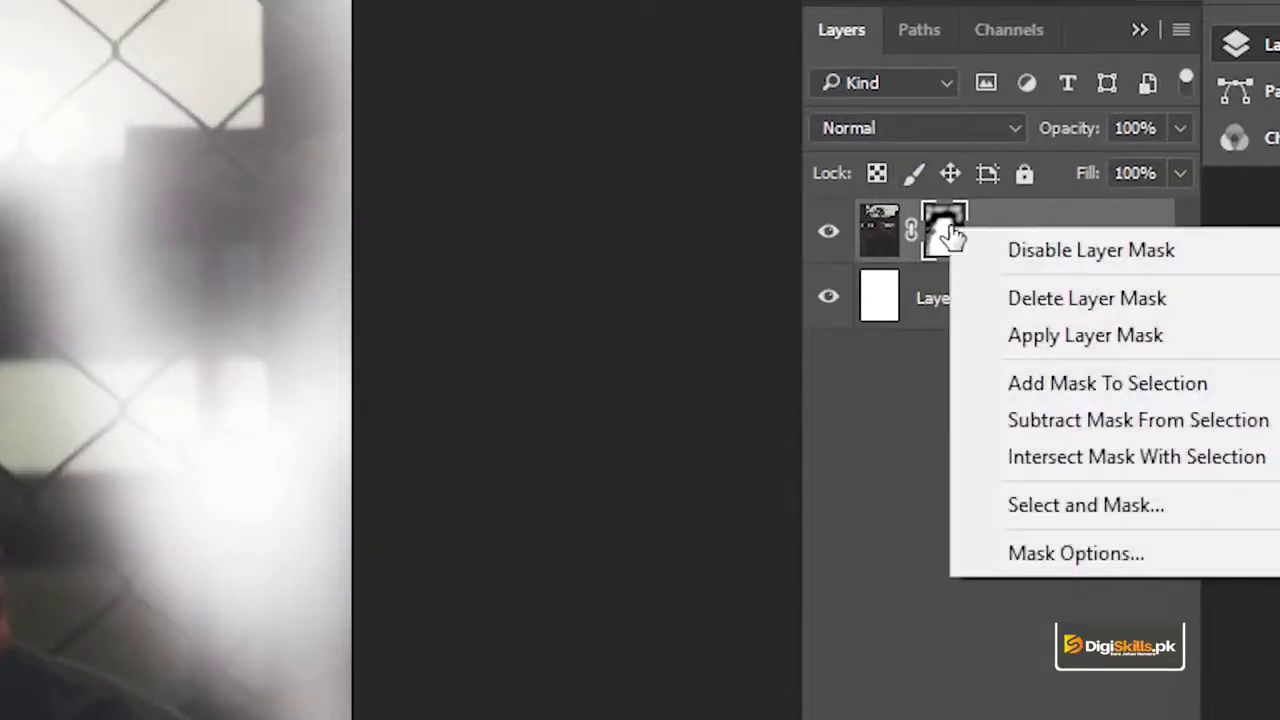
pyautogui.click(1003, 262)
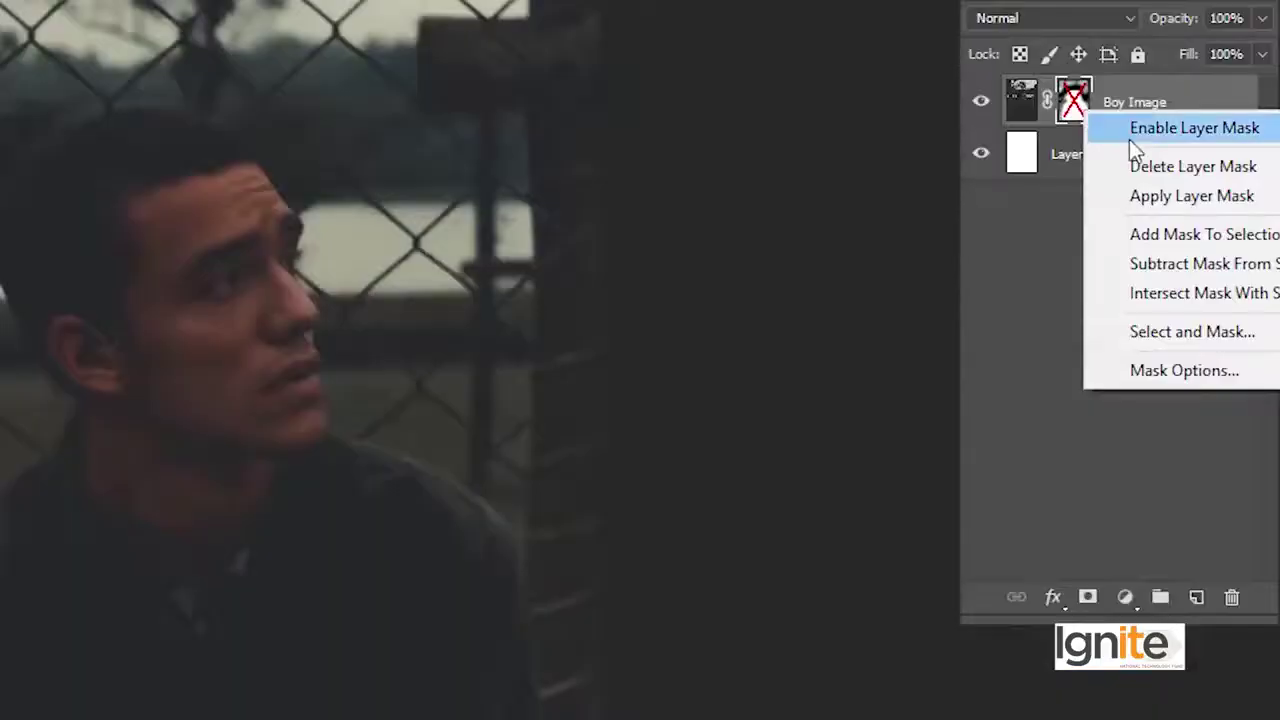
pyautogui.click(1130, 136)
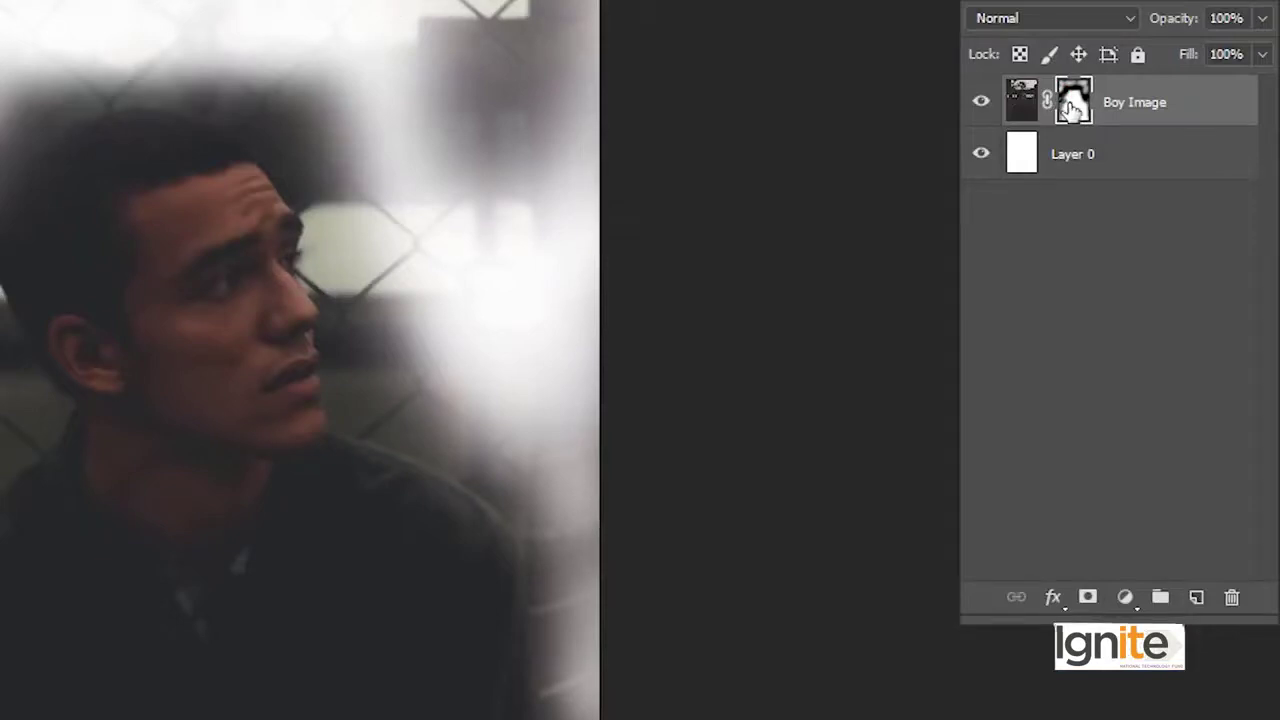
pyautogui.rightClick(1072, 105)
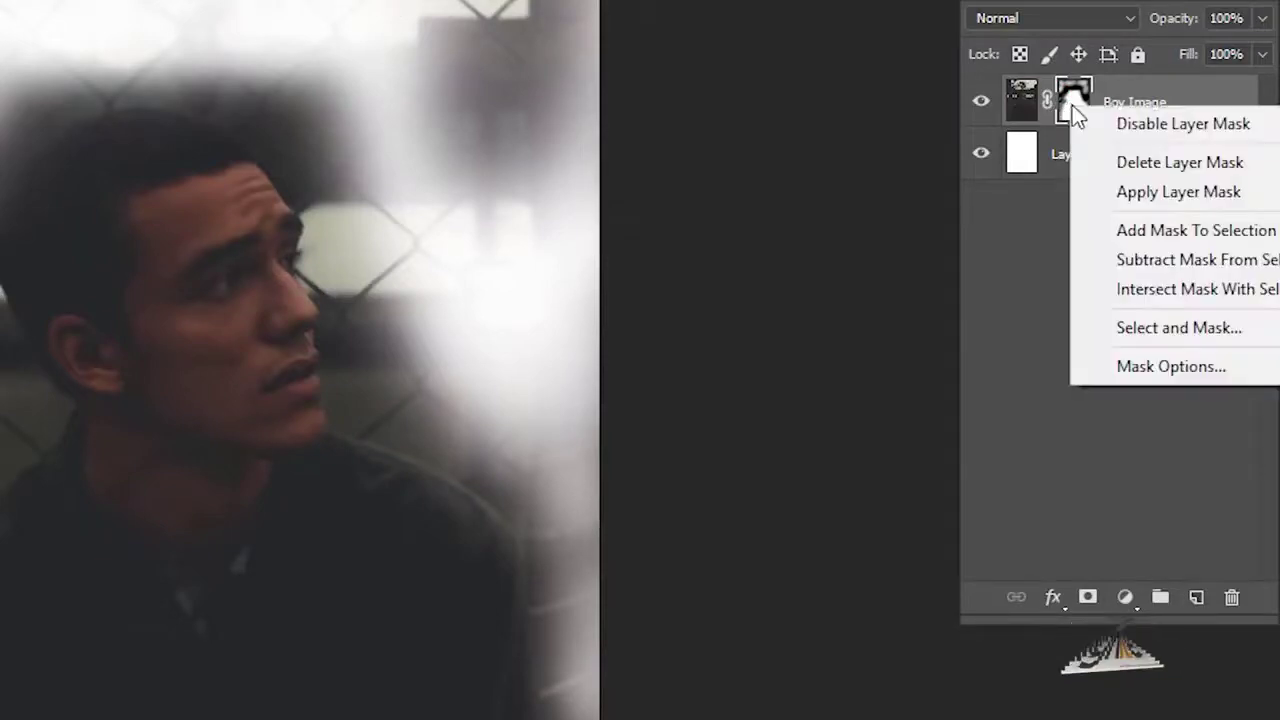
# Delete the Boy Image layer mask and zoom out to view the whole photo.
pyautogui.click(1118, 162)
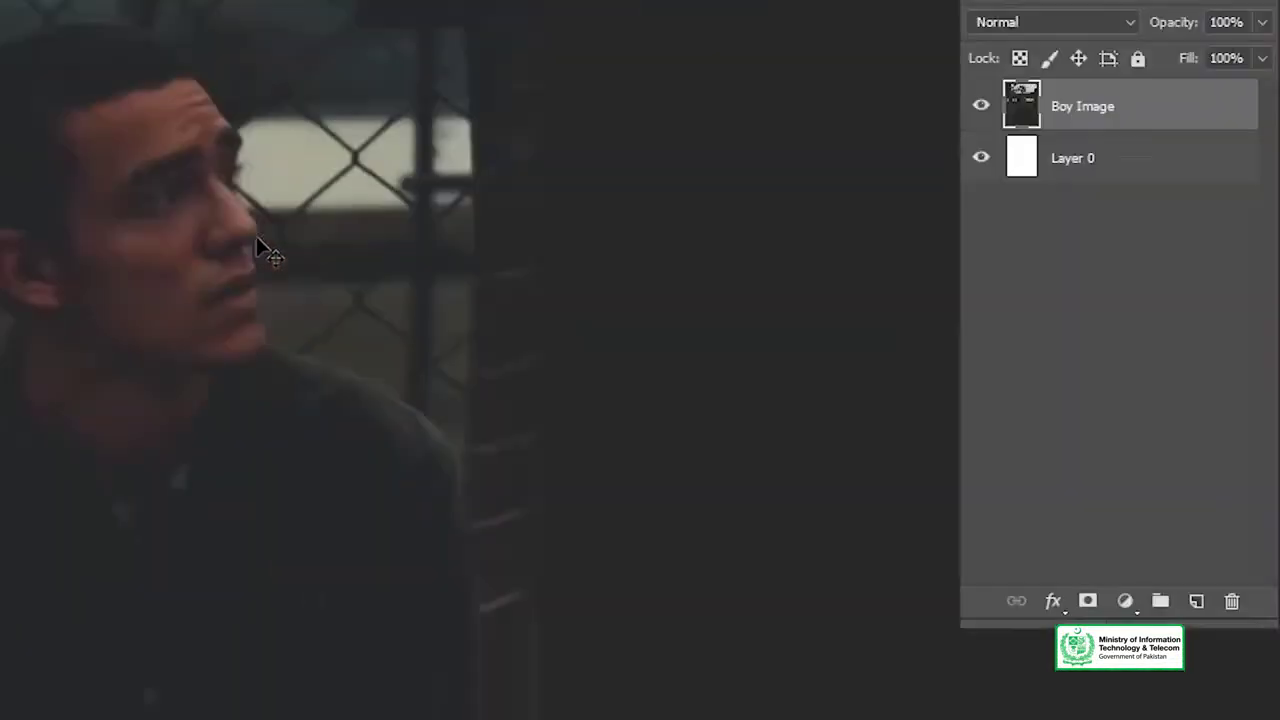
pyautogui.keyDown('alt'); pyautogui.click(183, 281); pyautogui.keyUp('alt')
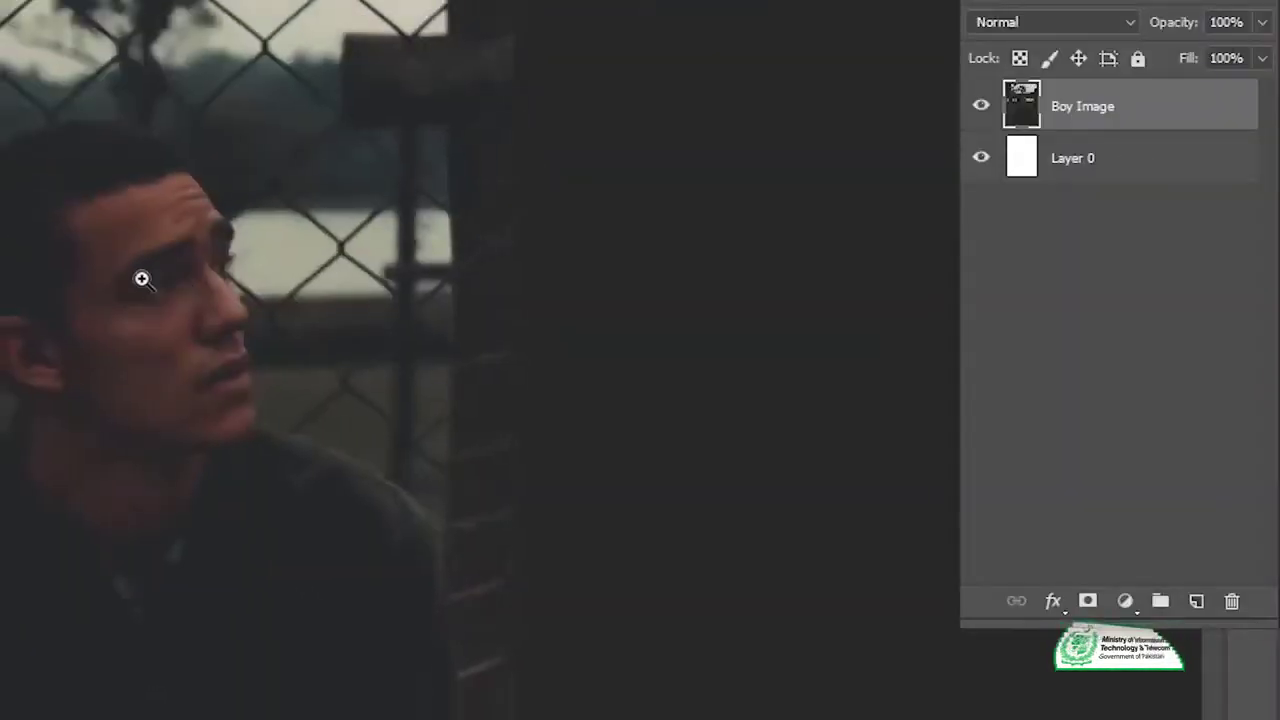
pyautogui.keyDown('alt'); pyautogui.click(138, 277); pyautogui.keyUp('alt')
pyautogui.scroll(2, 133, 311)
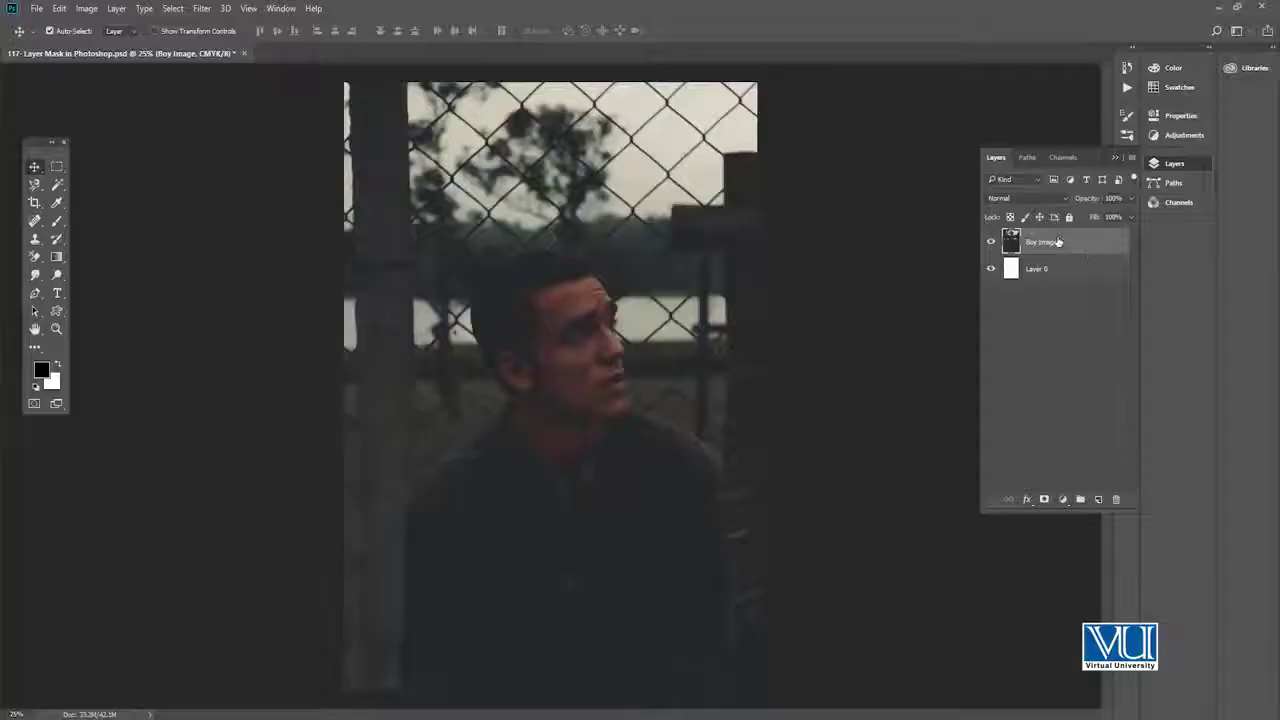
# Delete the Boy Image layer and place the beanie-beautiful-beauty-206434 photo at the canvas top.
pyautogui.moveTo(1058, 241); pyautogui.dragTo(1116, 499)
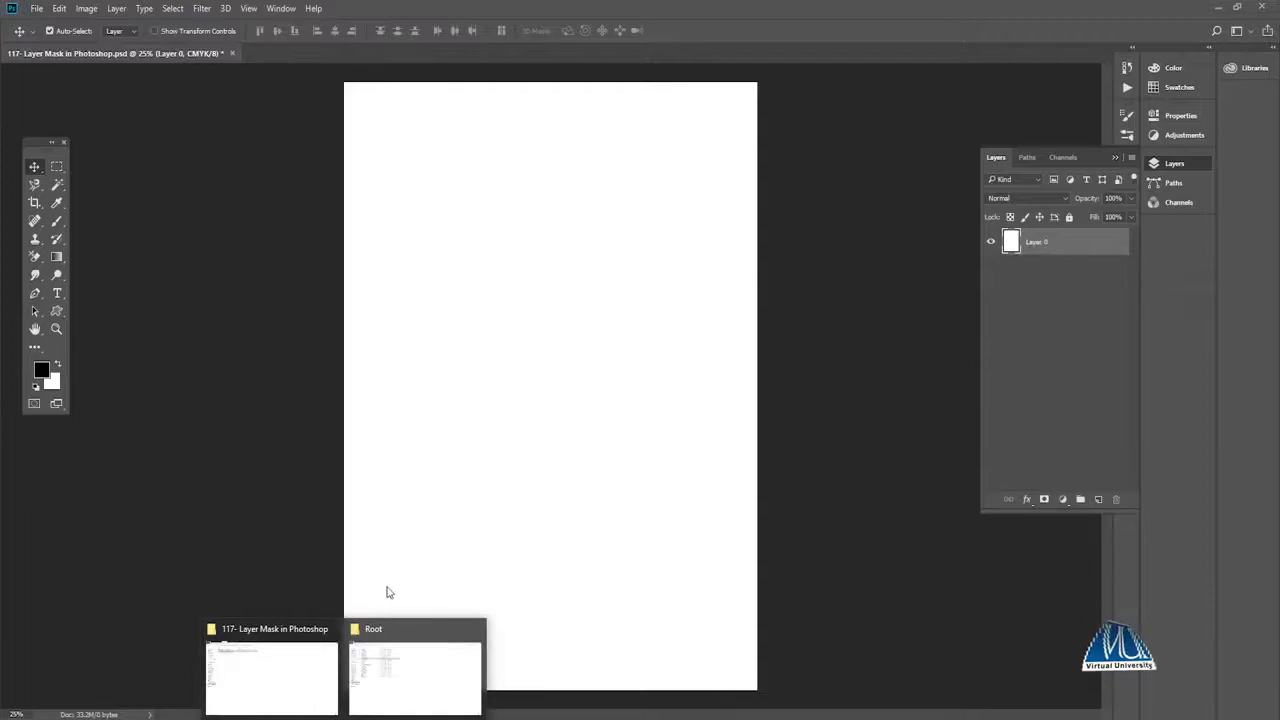
pyautogui.click(313, 652)
pyautogui.moveTo(240, 116)
pyautogui.mouseDown()
pyautogui.moveTo(513, 478)
pyautogui.moveTo(507, 557)
pyautogui.mouseUp()
pyautogui.moveTo(580, 240)
pyautogui.mouseDown()
pyautogui.moveTo(582, 110)
pyautogui.moveTo(572, 122)
pyautogui.mouseUp()
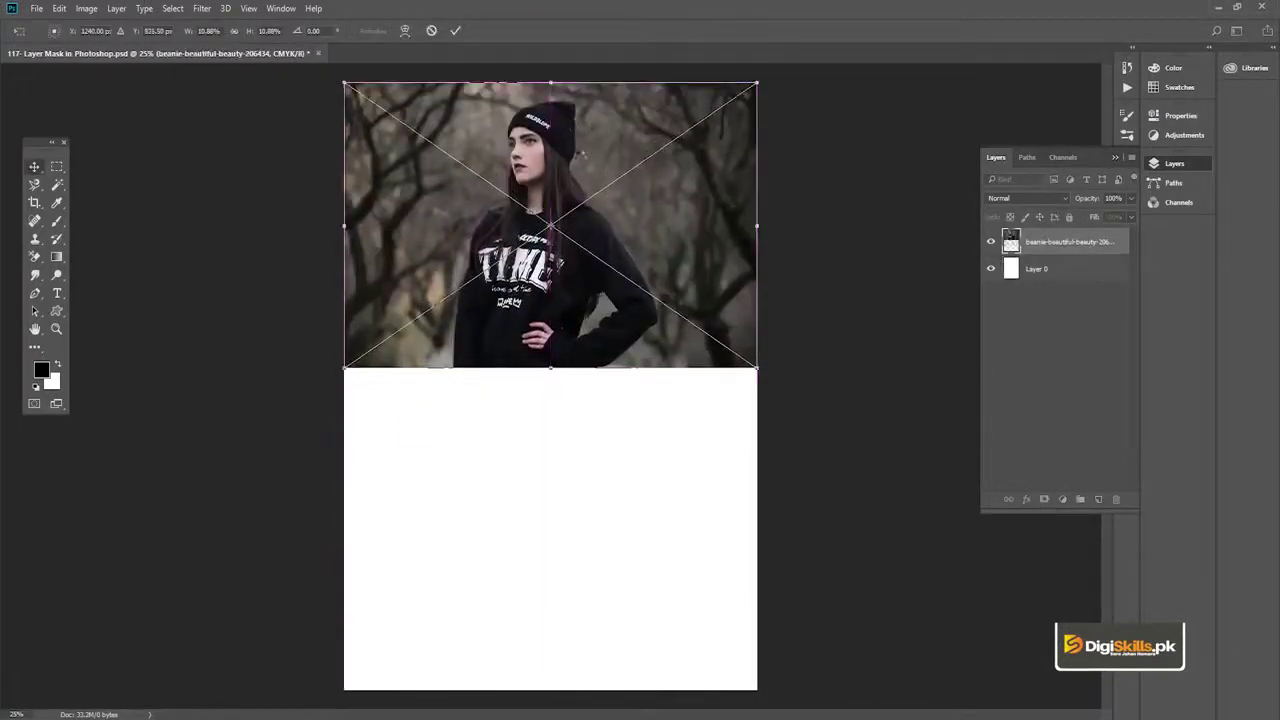
pyautogui.press('Return')
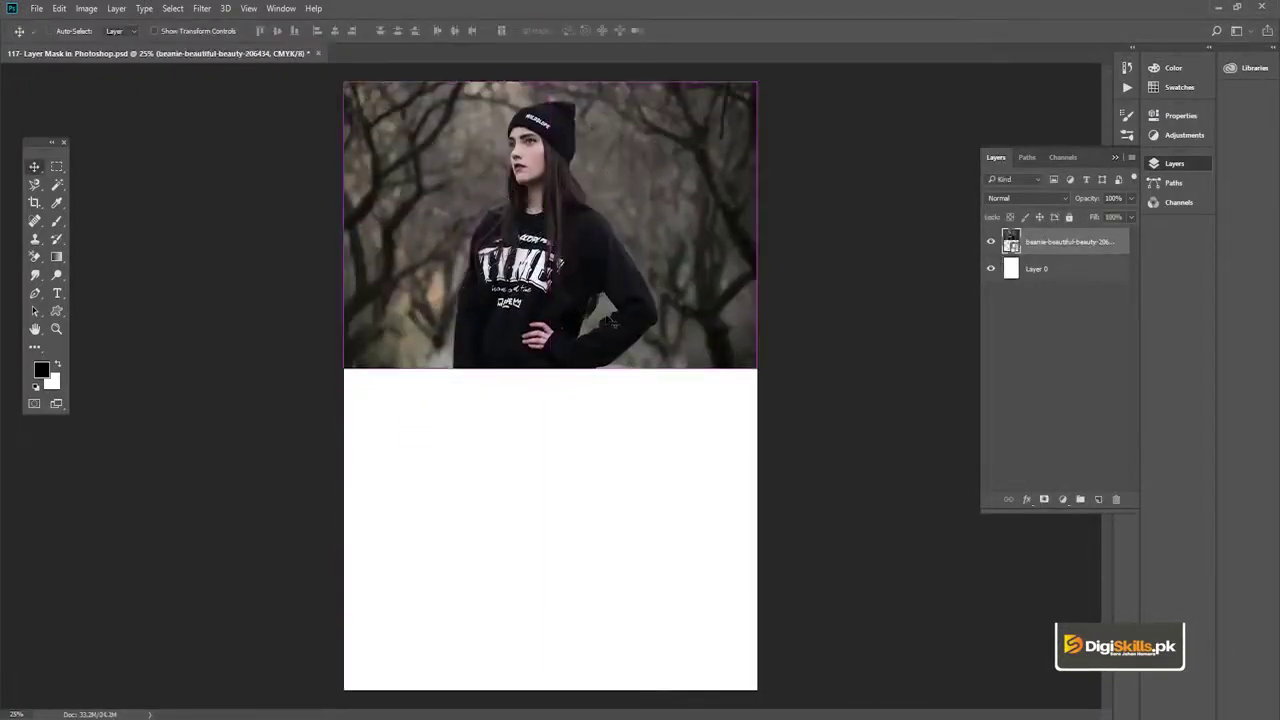
# Enlarge the beanie photo slightly with Free Transform and rasterize its layer.
pyautogui.hotkey('ctrl', 't')
pyautogui.moveTo(757, 367); pyautogui.dragTo(768, 377)
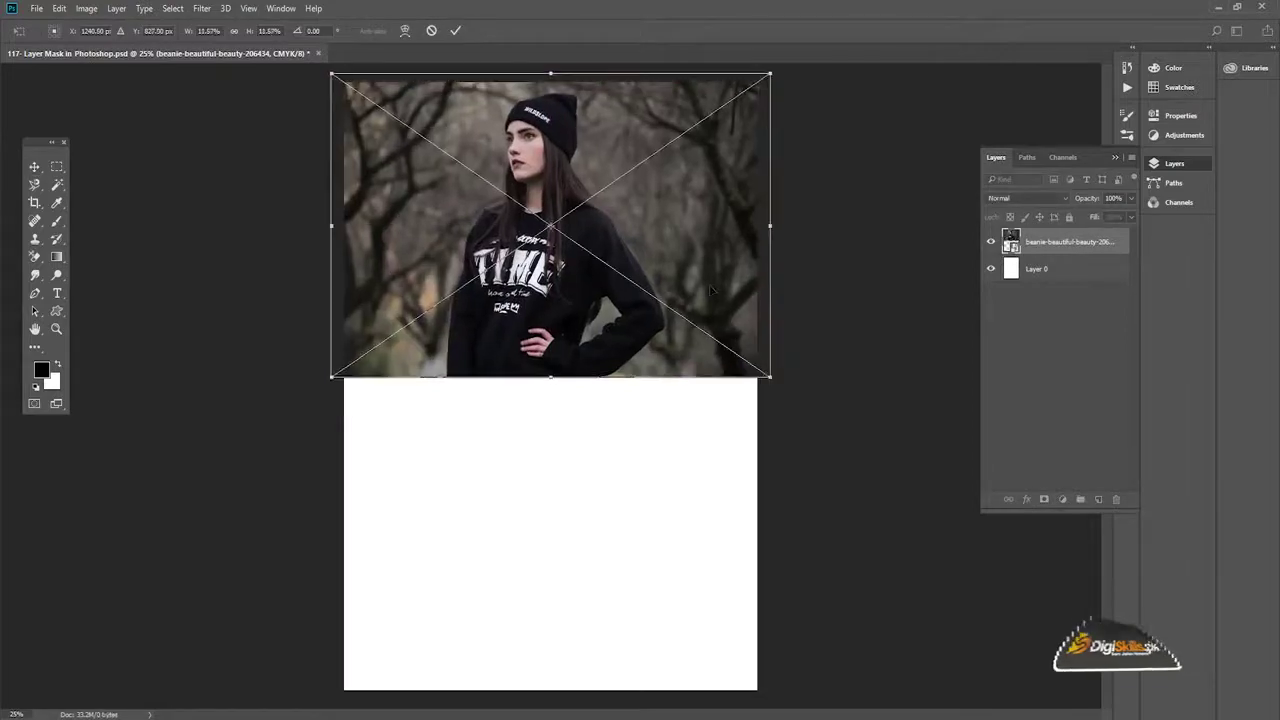
pyautogui.press('Return')
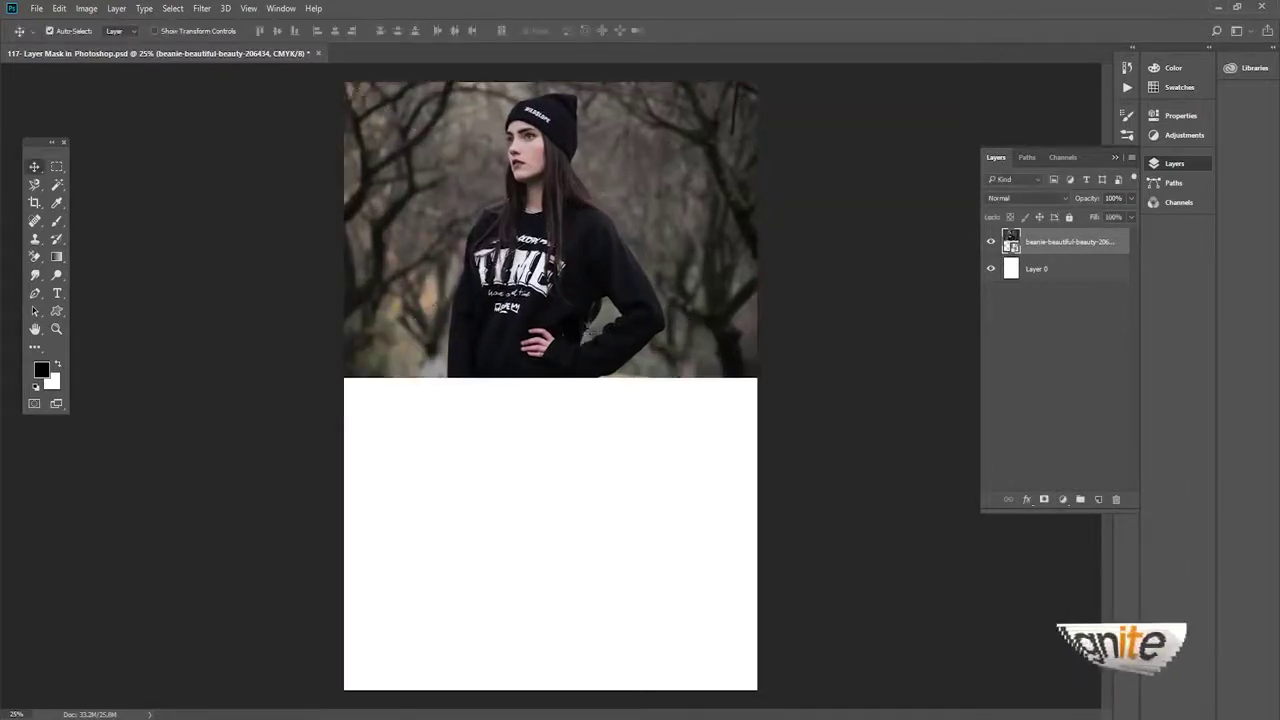
pyautogui.click(1036, 276)
pyautogui.rightClick(1038, 240)
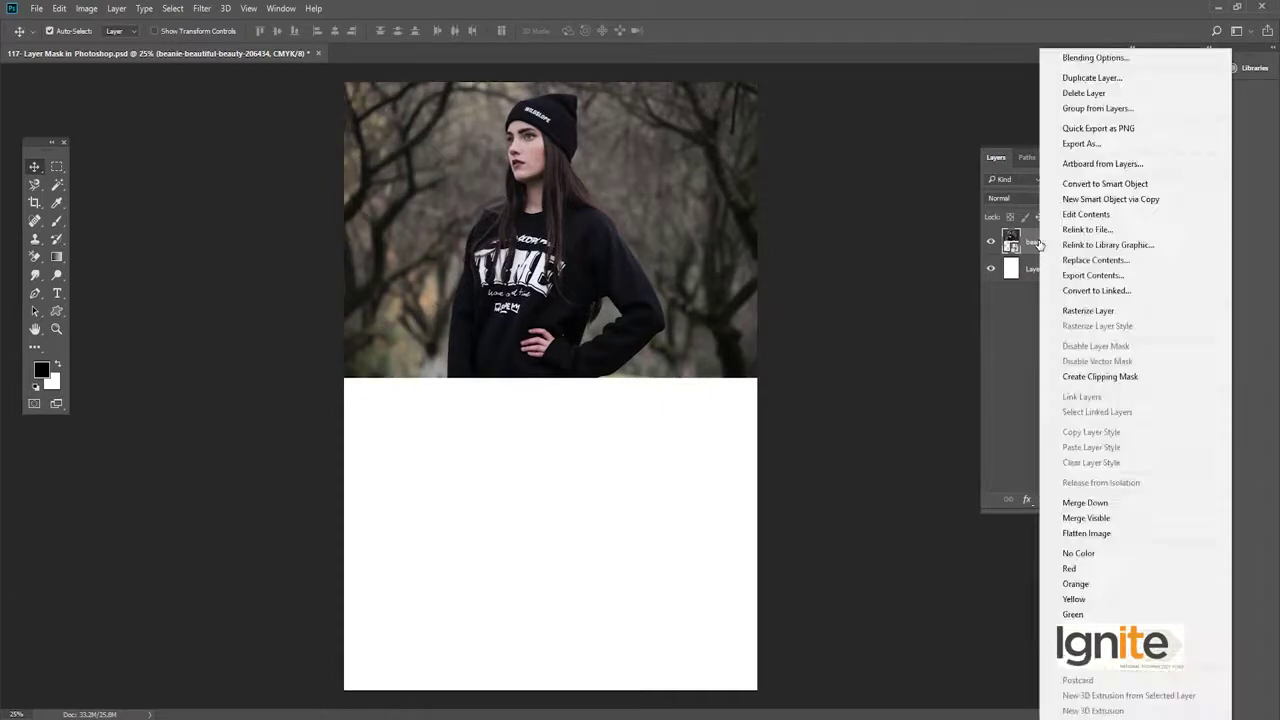
pyautogui.click(1076, 312)
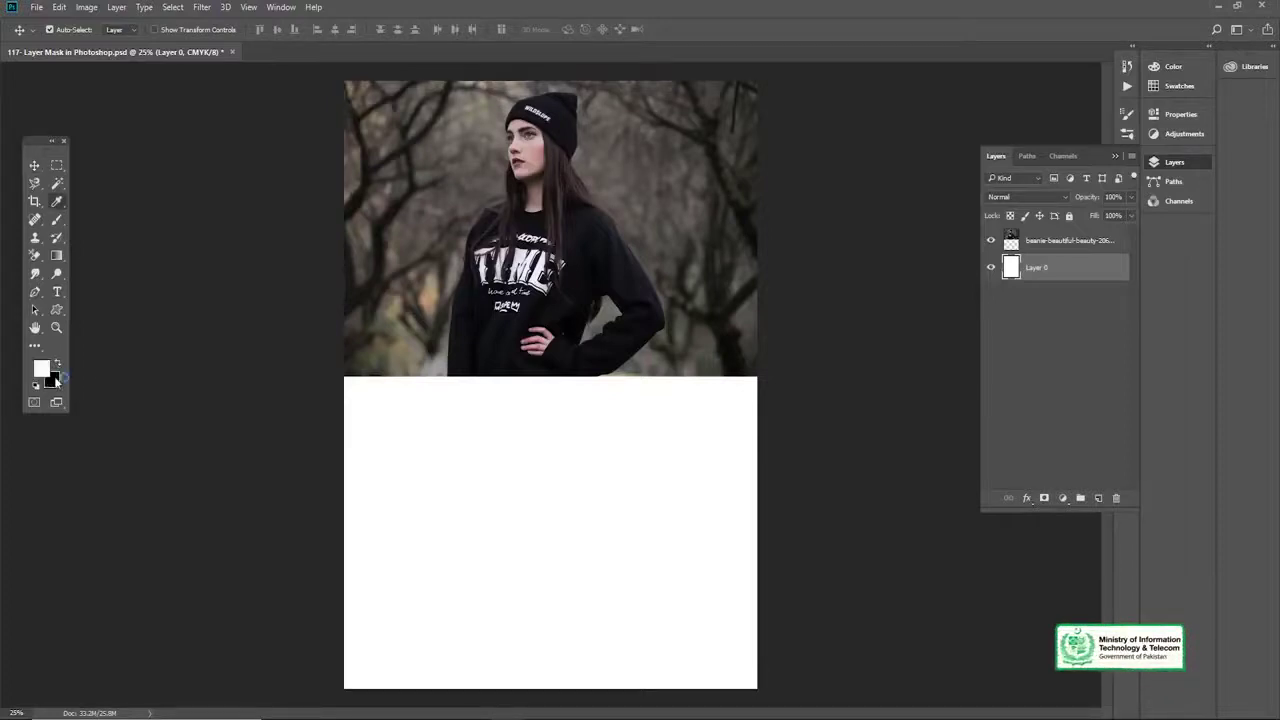
# Set the background colour to #514e42, sampled from the trees in the photo.
pyautogui.click(54, 379)
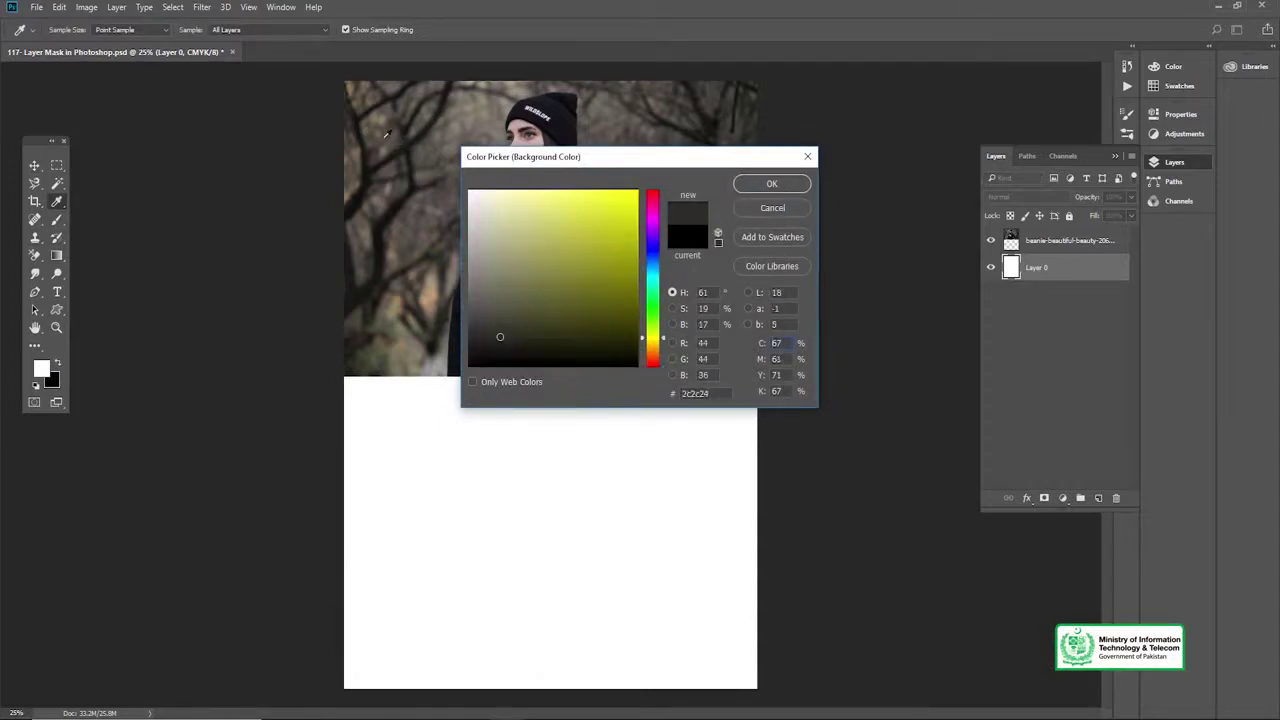
pyautogui.click(384, 148)
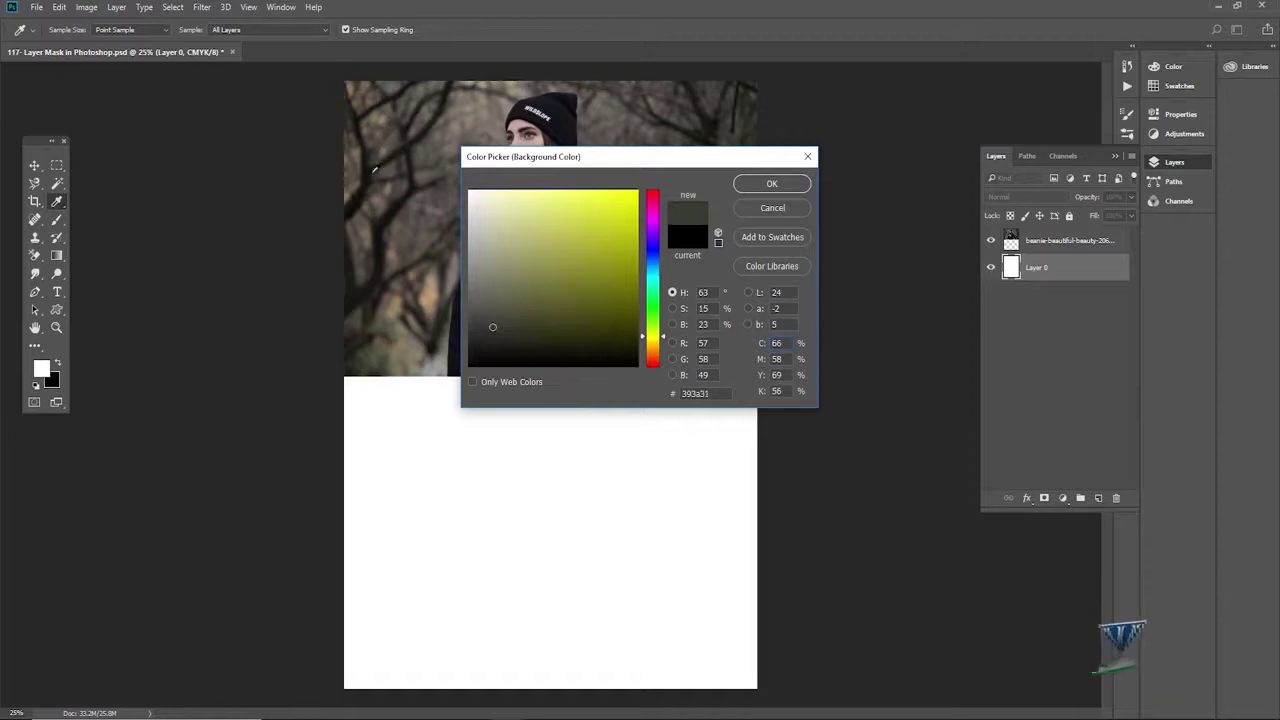
pyautogui.click(379, 171)
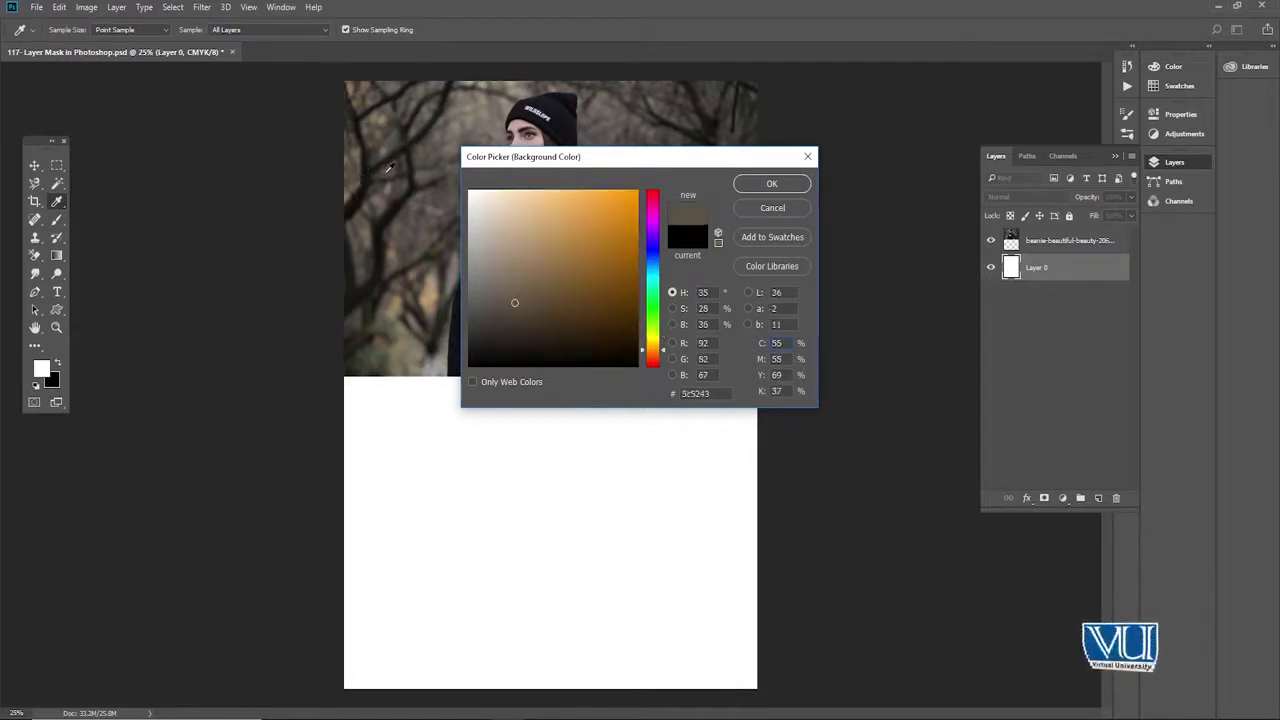
pyautogui.click(387, 170)
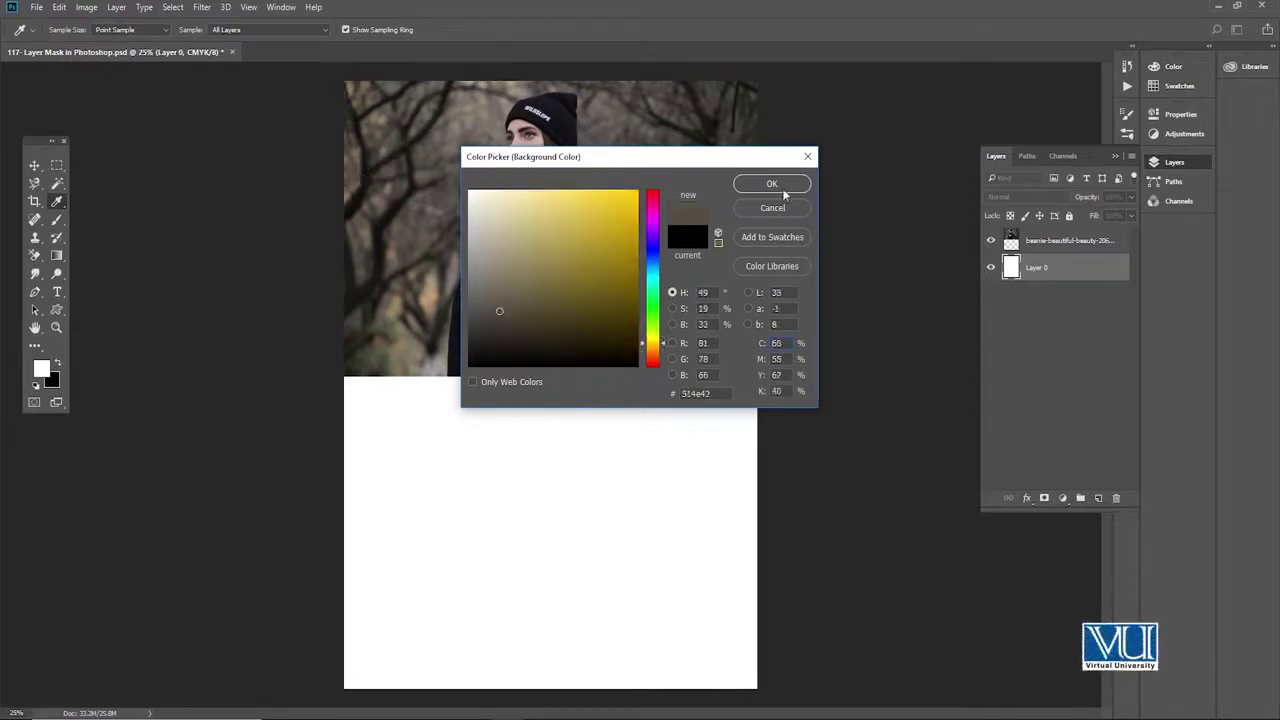
pyautogui.click(771, 184)
pyautogui.press('v')
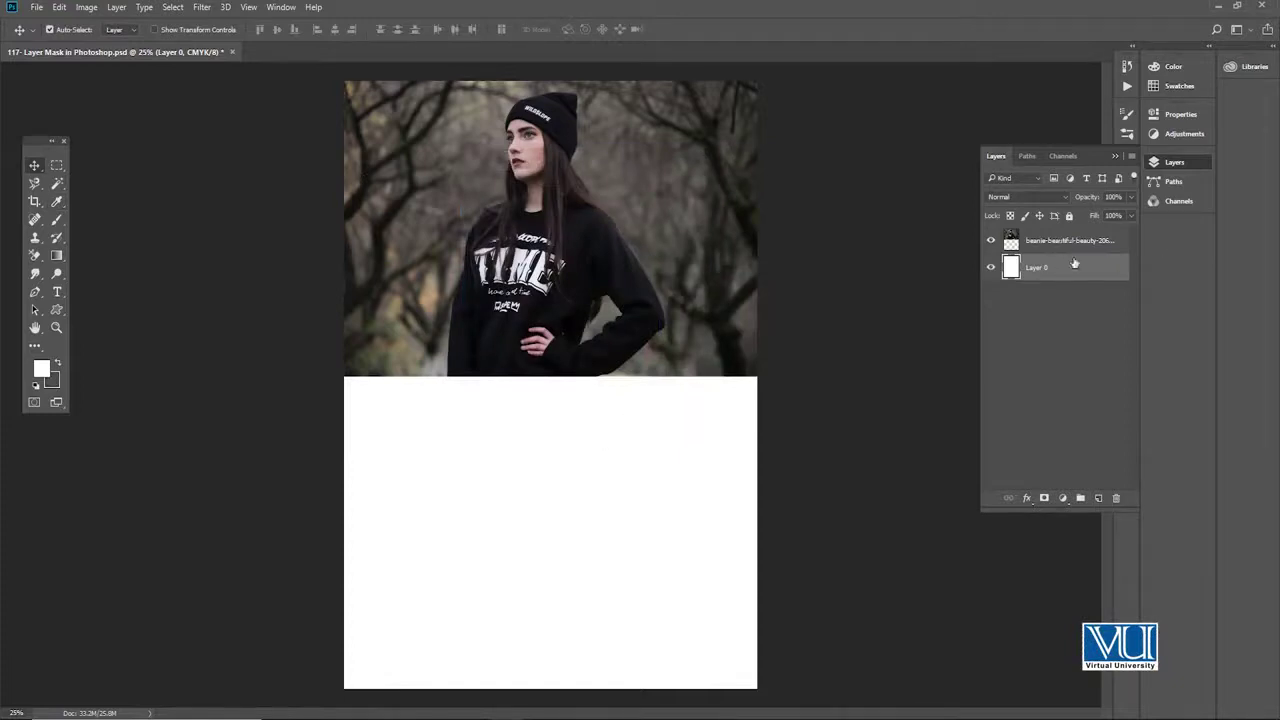
pyautogui.click(52, 257)
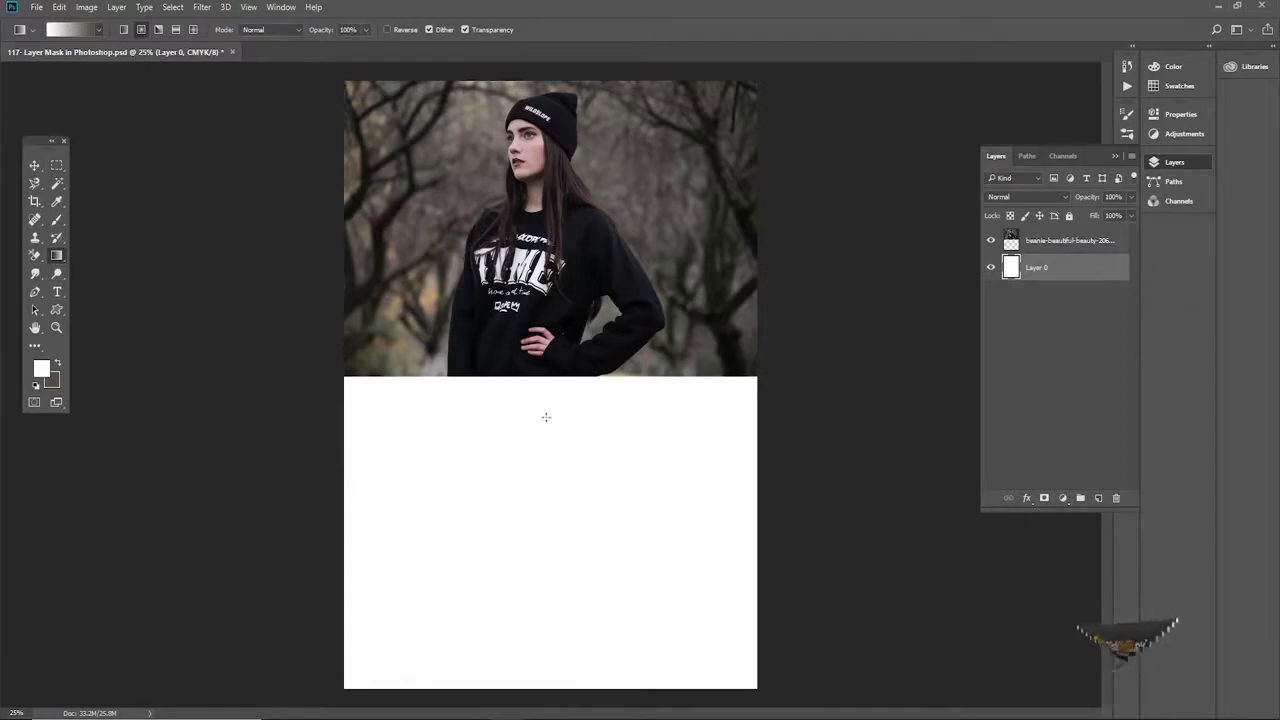
# Fill Layer 0 with a radial white-to-beige-grey gradient, then select the beanie photo layer.
pyautogui.moveTo(544, 397); pyautogui.dragTo(931, 397)
pyautogui.press('v')
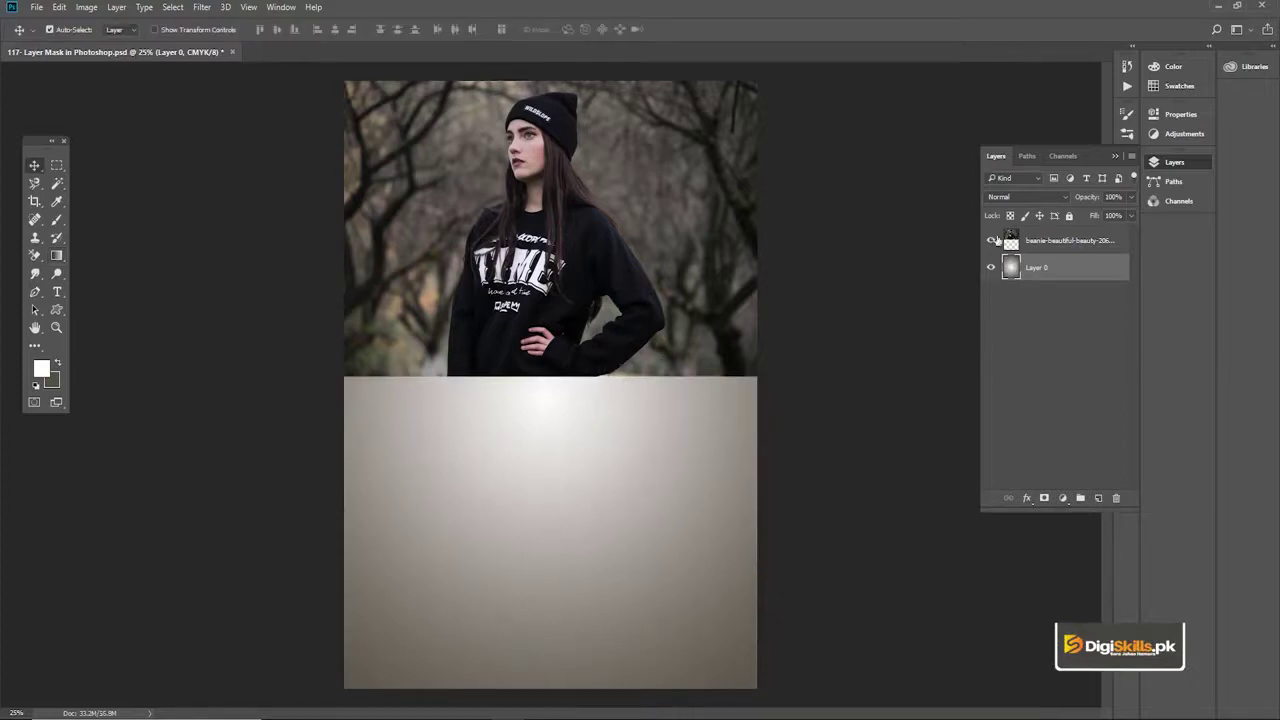
pyautogui.click(1084, 240)
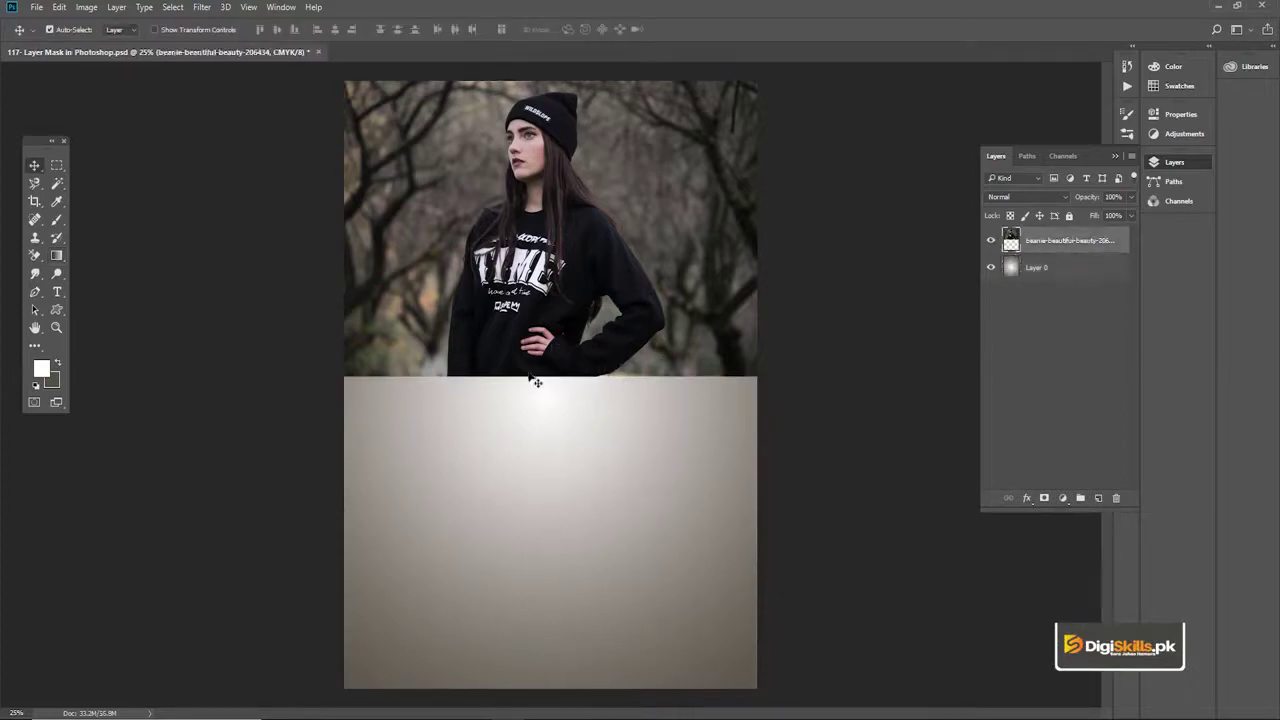
pyautogui.hotkey('ctrl', '+')
pyautogui.hotkey('ctrl', '-')
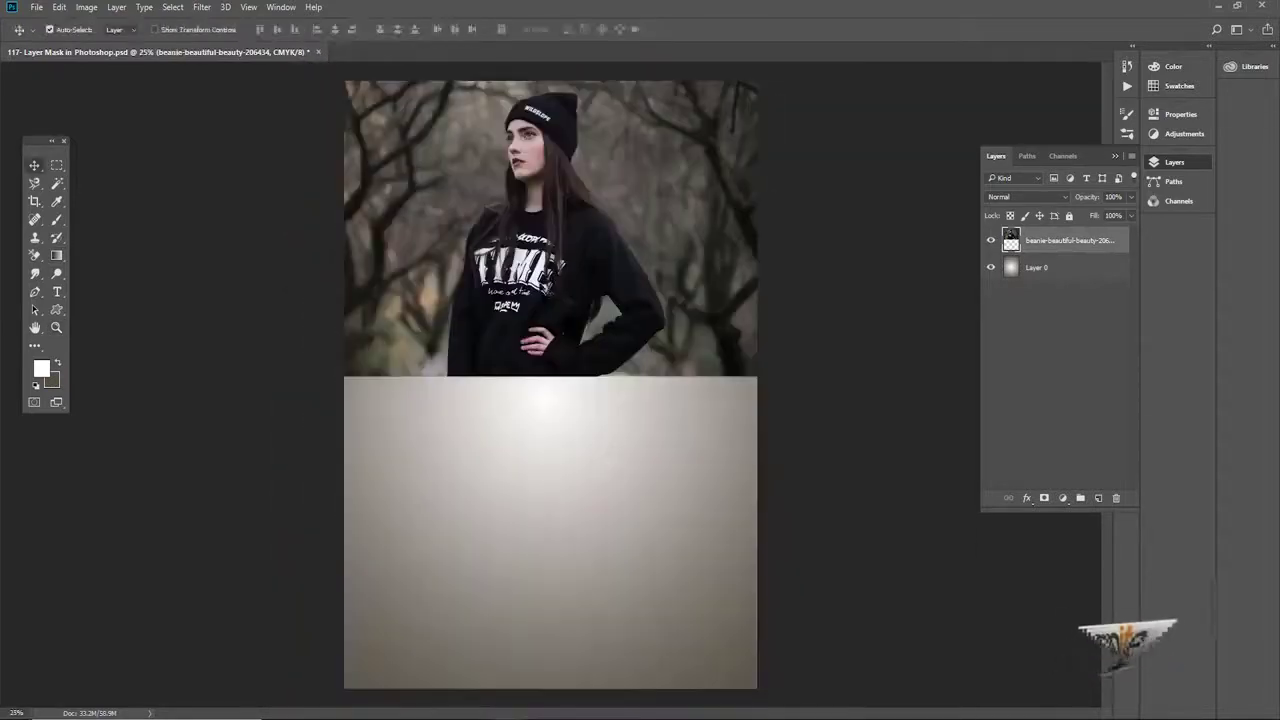
pyautogui.press('f')
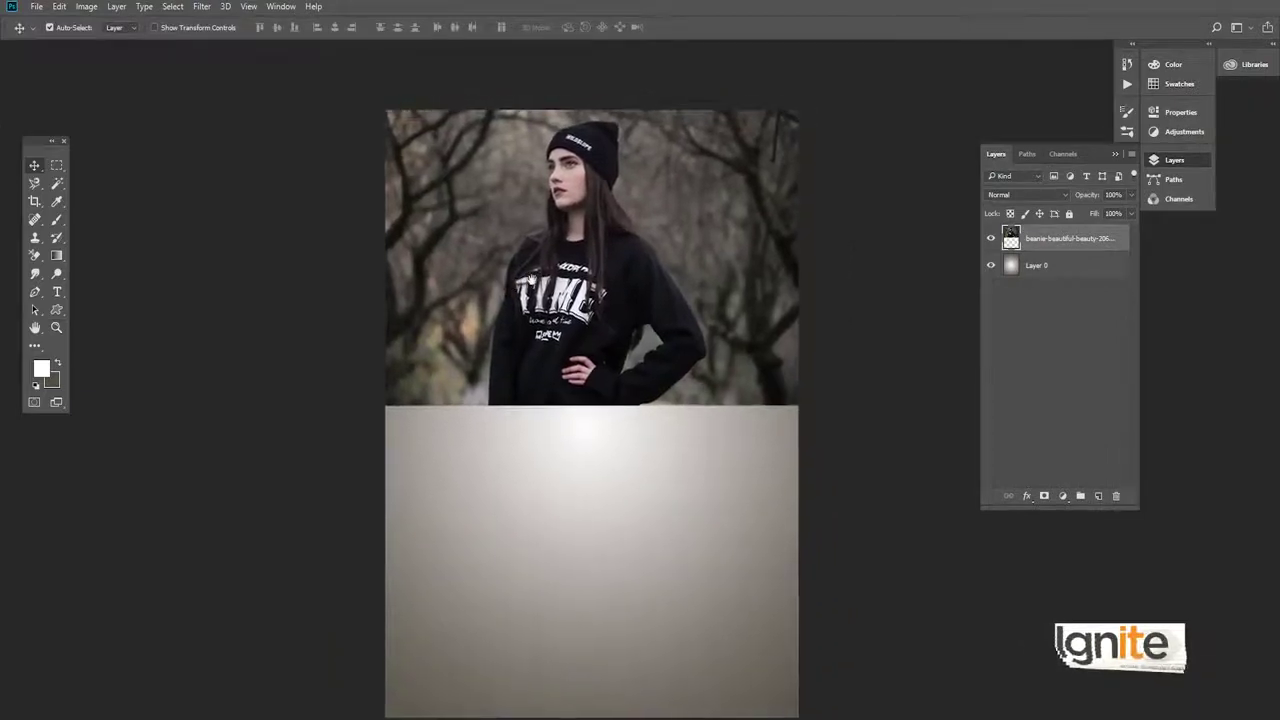
pyautogui.hotkey('ctrl', '+')
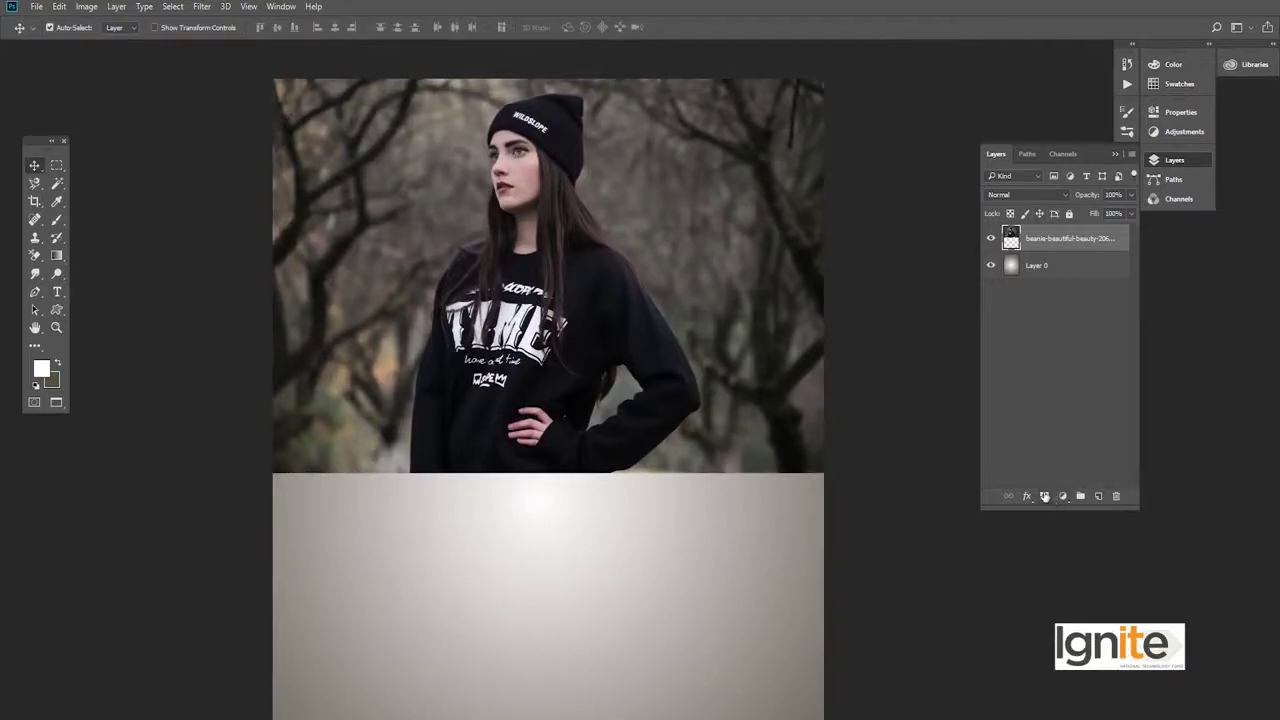
# With a black 400 px brush, paint the mask to fade the photo's bottom and bottom-left edges.
pyautogui.click(57, 365)
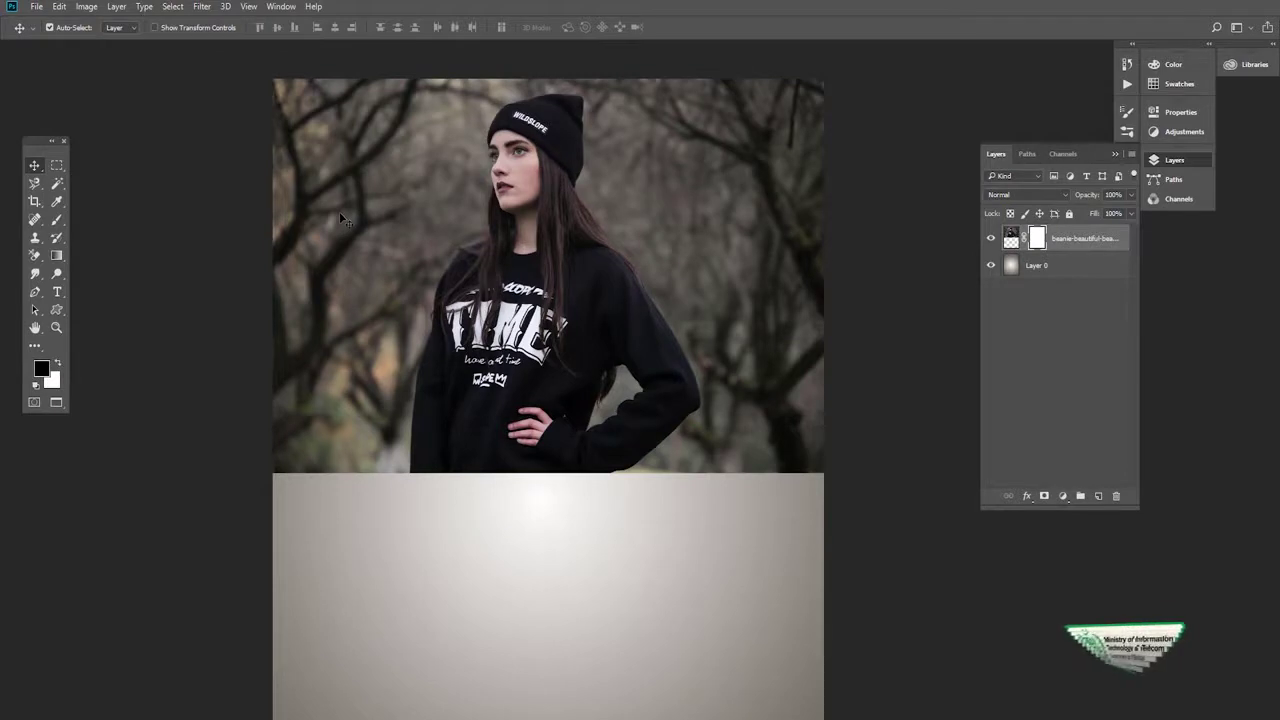
pyautogui.press('b')
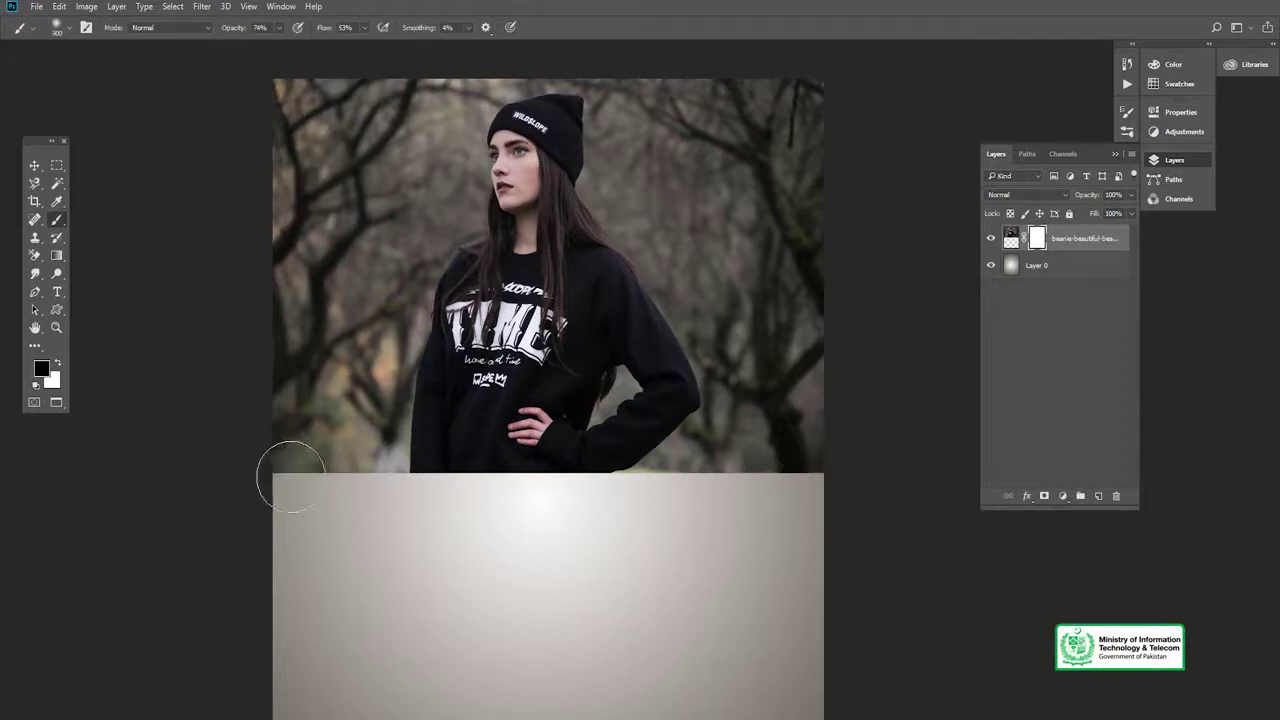
pyautogui.press(']')
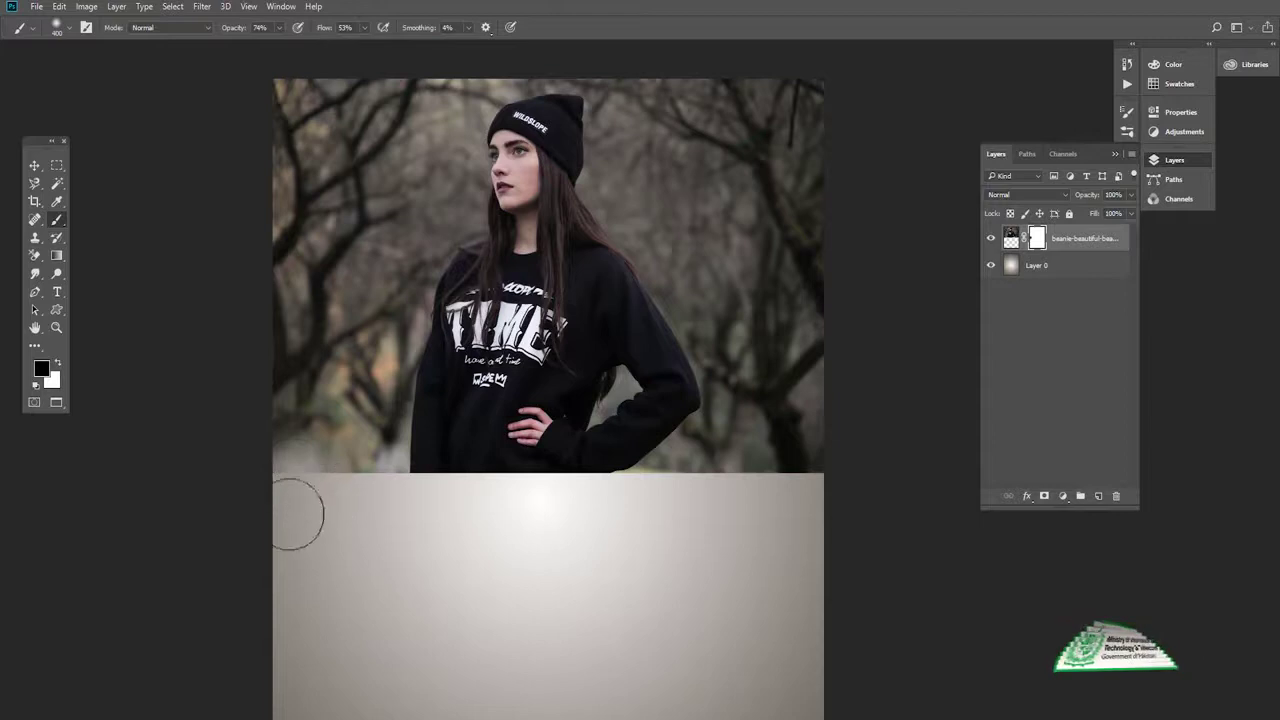
pyautogui.moveTo(299, 512)
pyautogui.mouseDown()
pyautogui.moveTo(343, 494)
pyautogui.moveTo(471, 491)
pyautogui.moveTo(409, 500)
pyautogui.moveTo(566, 470)
pyautogui.moveTo(511, 487)
pyautogui.moveTo(645, 490)
pyautogui.moveTo(724, 452)
pyautogui.moveTo(808, 457)
pyautogui.moveTo(794, 485)
pyautogui.moveTo(805, 455)
pyautogui.mouseUp()
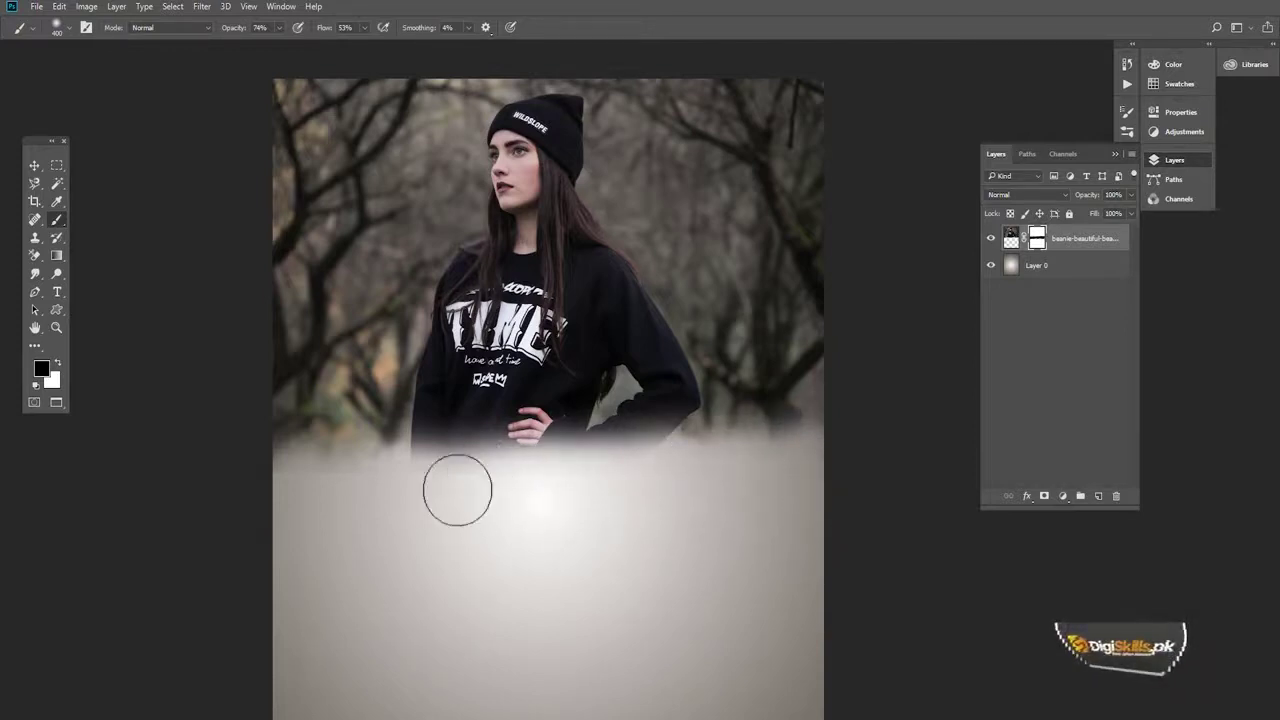
pyautogui.moveTo(368, 478); pyautogui.dragTo(311, 489)
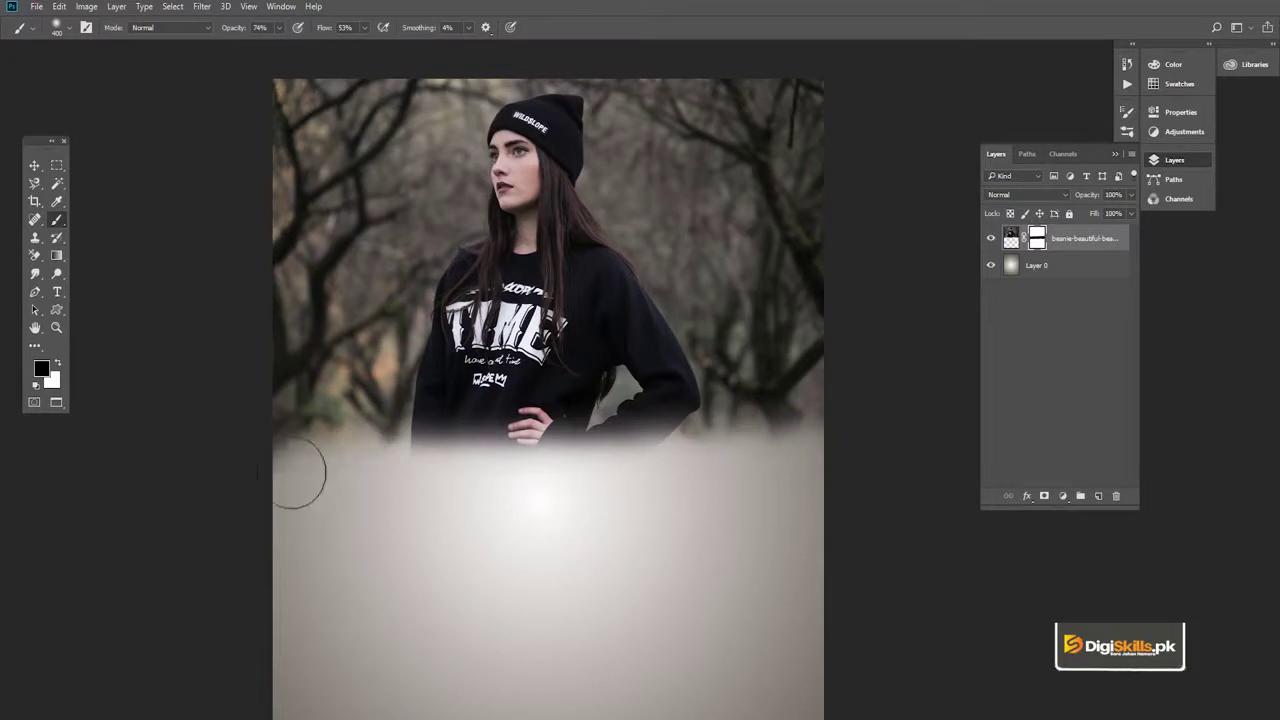
# Paint out the dark trees along the top, left and right edges of the photo.
pyautogui.press('z')
pyautogui.keyDown('alt'); pyautogui.click(531, 494); pyautogui.keyUp('alt')
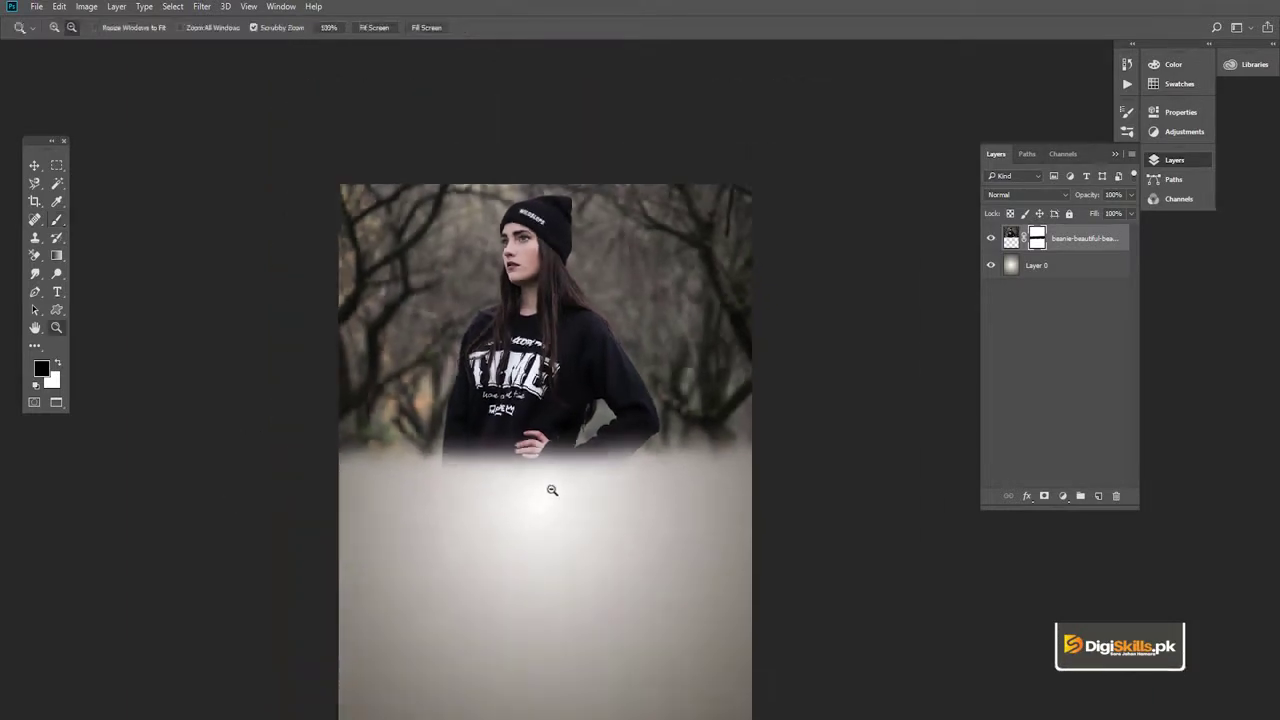
pyautogui.click(551, 491)
pyautogui.press('v')
pyautogui.hotkey('ctrl', '+')
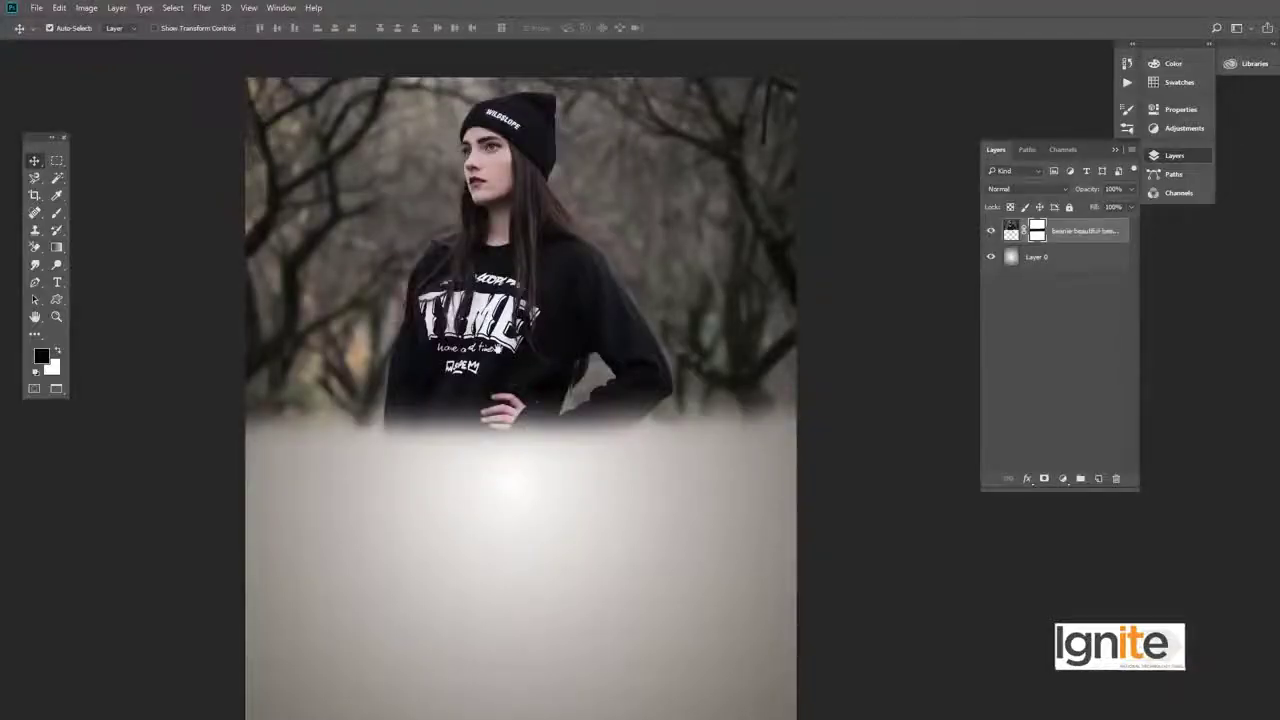
pyautogui.press('b')
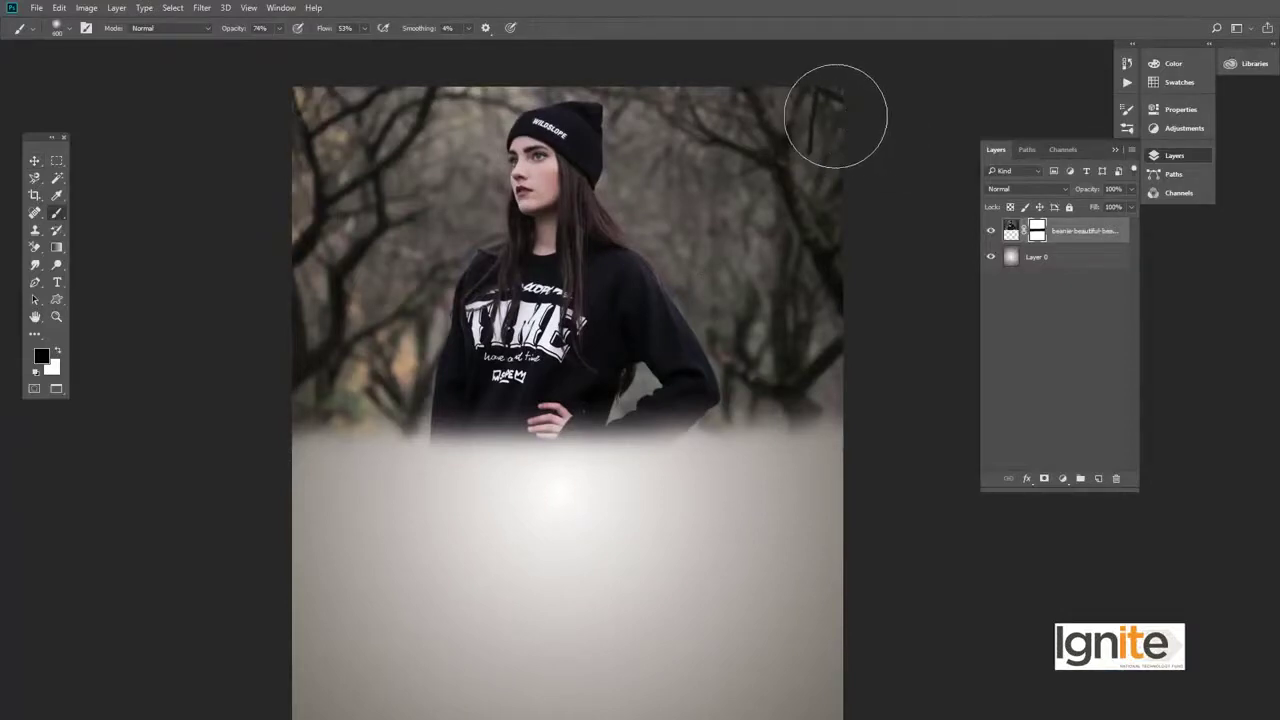
pyautogui.moveTo(833, 107); pyautogui.dragTo(805, 392)
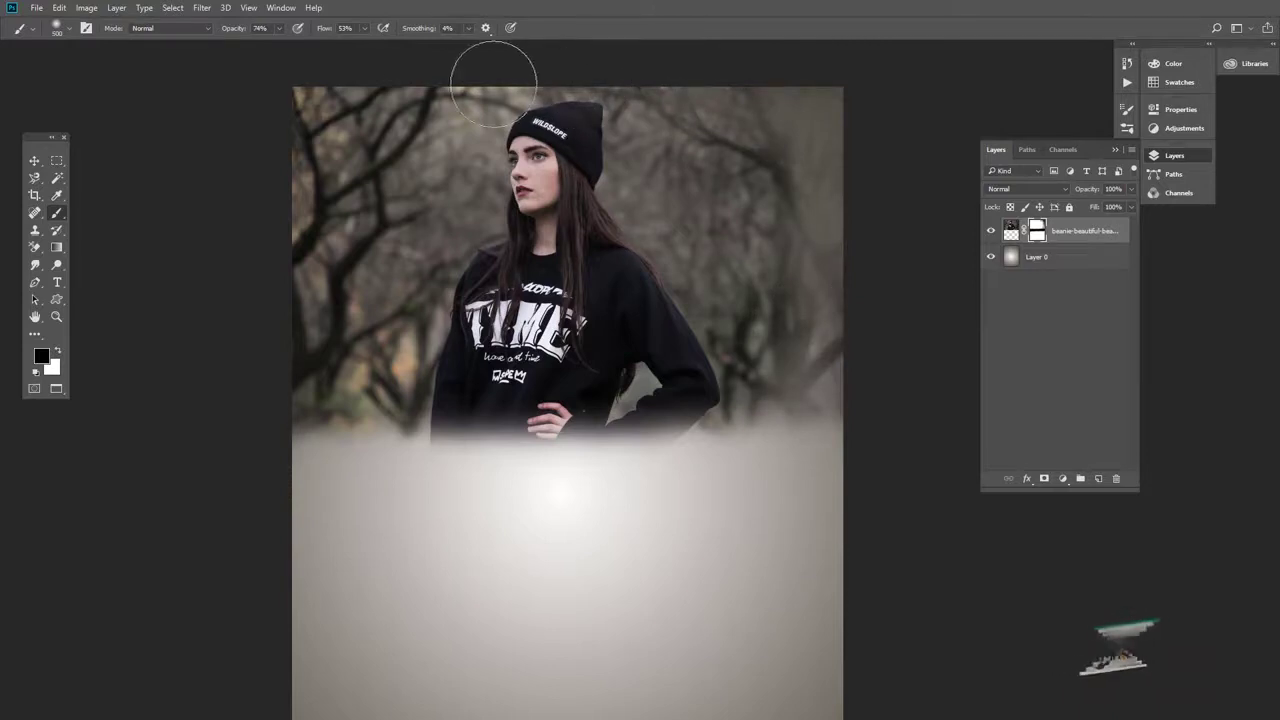
pyautogui.moveTo(329, 99)
pyautogui.mouseDown()
pyautogui.moveTo(303, 214)
pyautogui.moveTo(325, 481)
pyautogui.mouseUp()
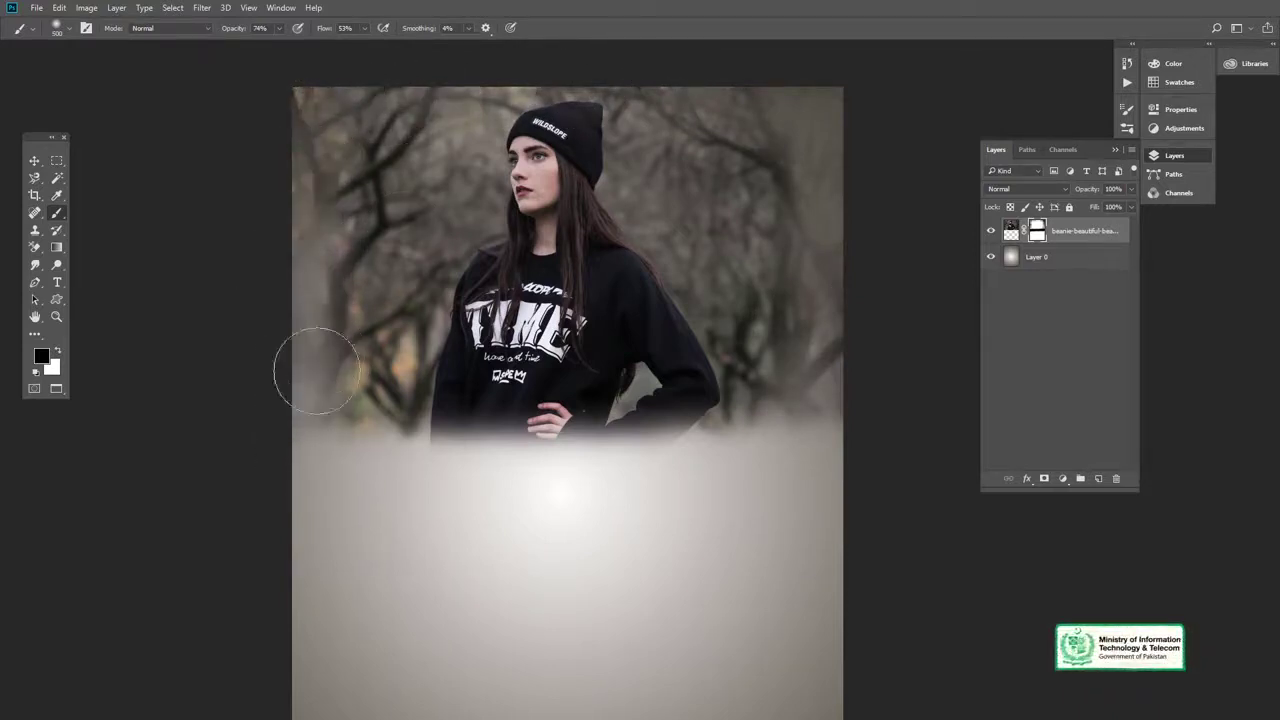
pyautogui.moveTo(329, 100); pyautogui.dragTo(336, 240)
pyautogui.moveTo(404, 130)
pyautogui.mouseDown()
pyautogui.moveTo(355, 330)
pyautogui.moveTo(387, 513)
pyautogui.mouseUp()
pyautogui.moveTo(750, 157); pyautogui.dragTo(770, 408)
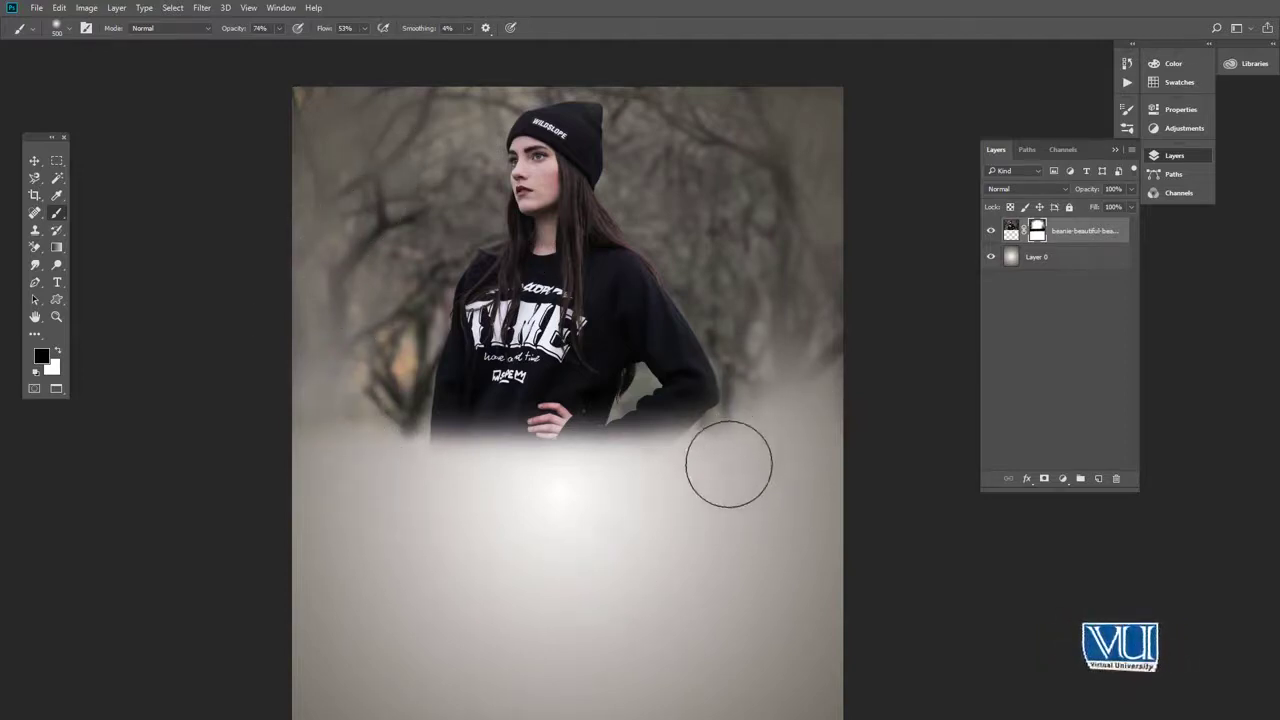
pyautogui.press('v')
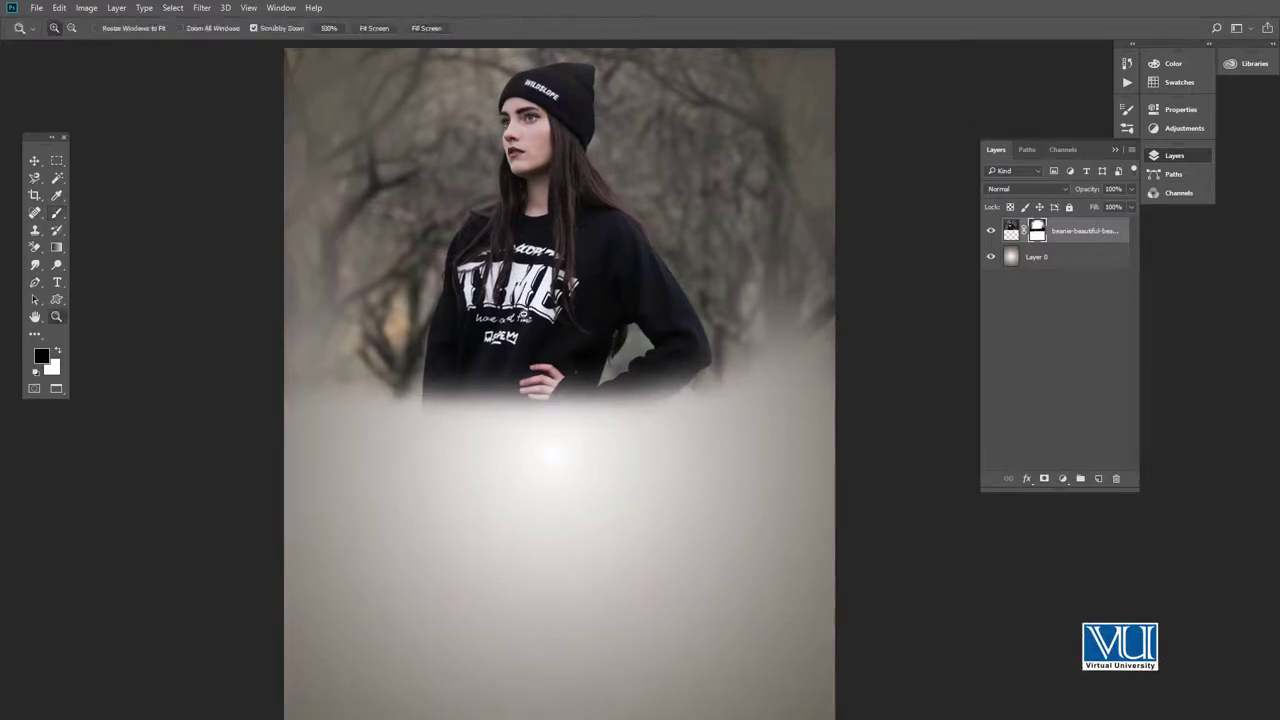
pyautogui.hotkey('ctrl', '-')
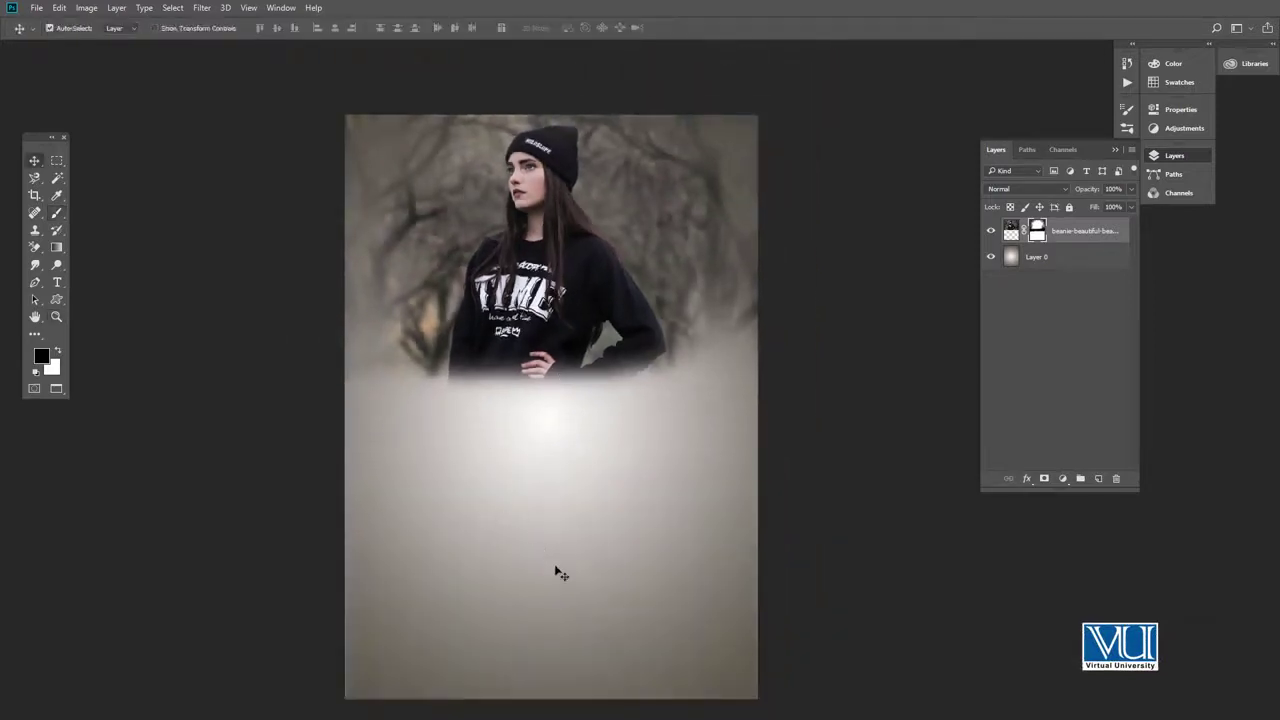